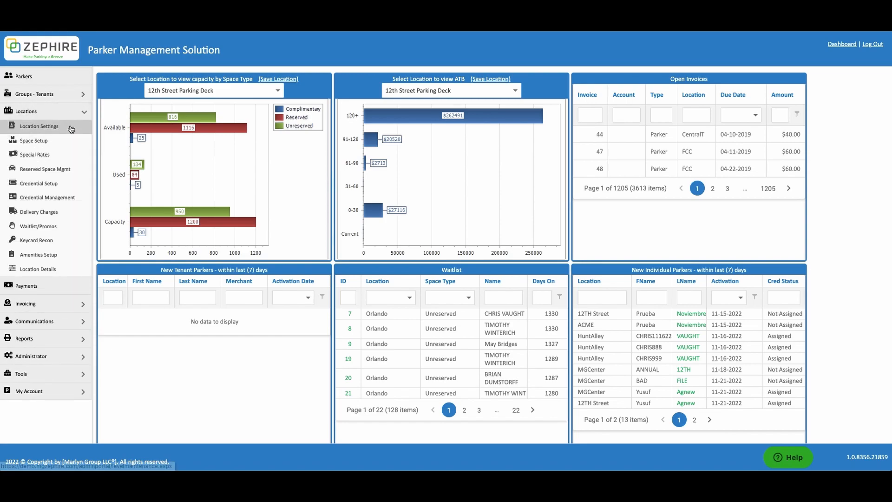
- Open Location Settings to show the Level Maintenance list of all defined levels
left_click(70, 126)
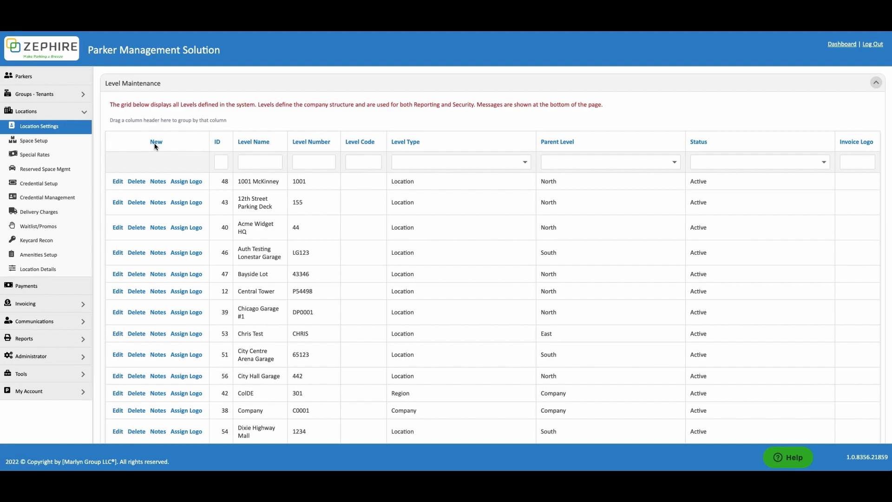
- Create a new level 'Fourth Street Garage' with nickname '4th Street', number 2023 and code 123
left_click(156, 142)
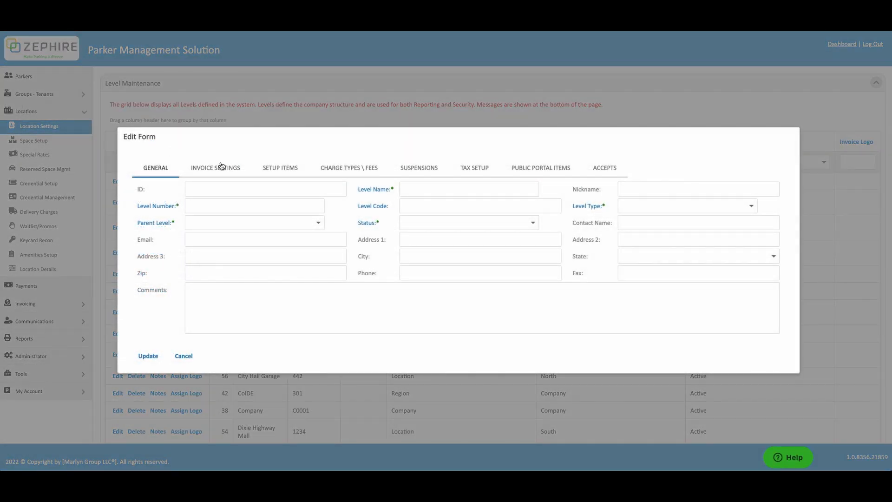
left_click(411, 190)
type("Fou")
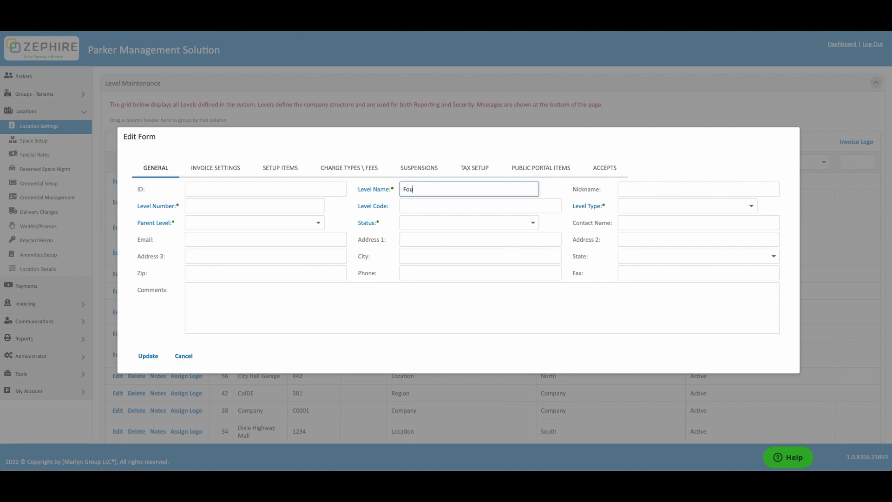
type("rth Street Garage")
key("Tab")
type("4t")
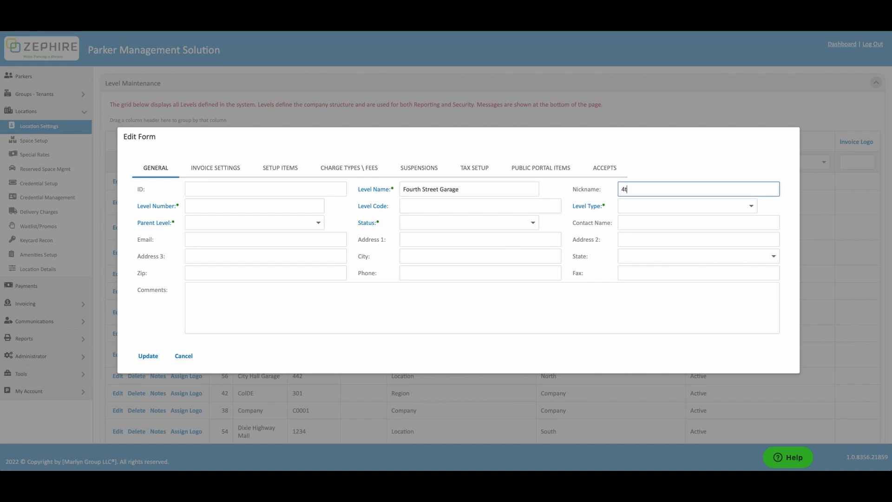
type("h Street")
key("Tab")
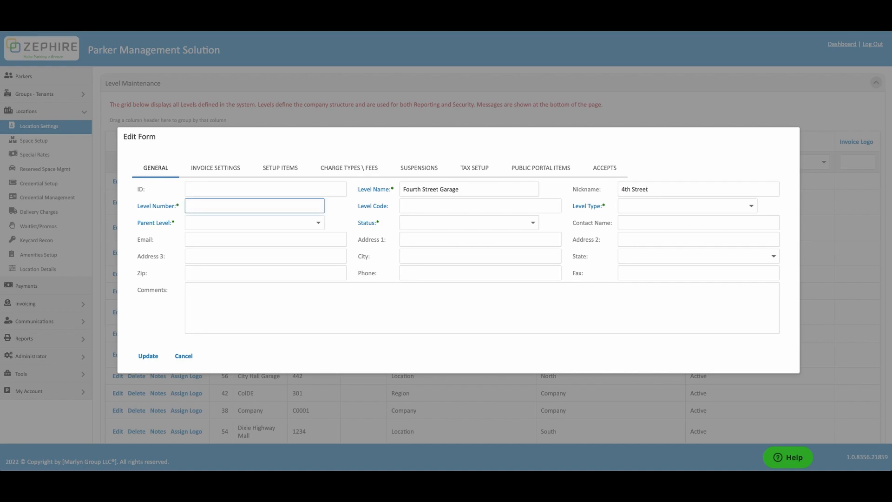
type("2023")
key("Tab")
type("123")
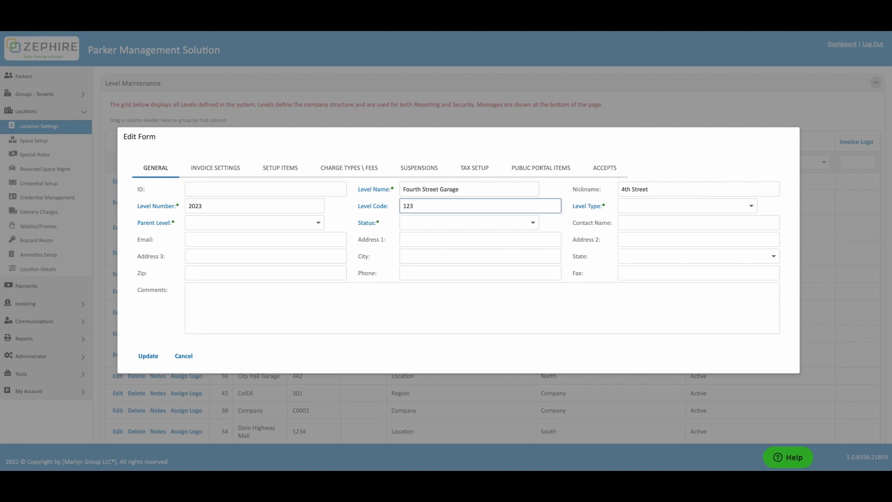
key("Tab")
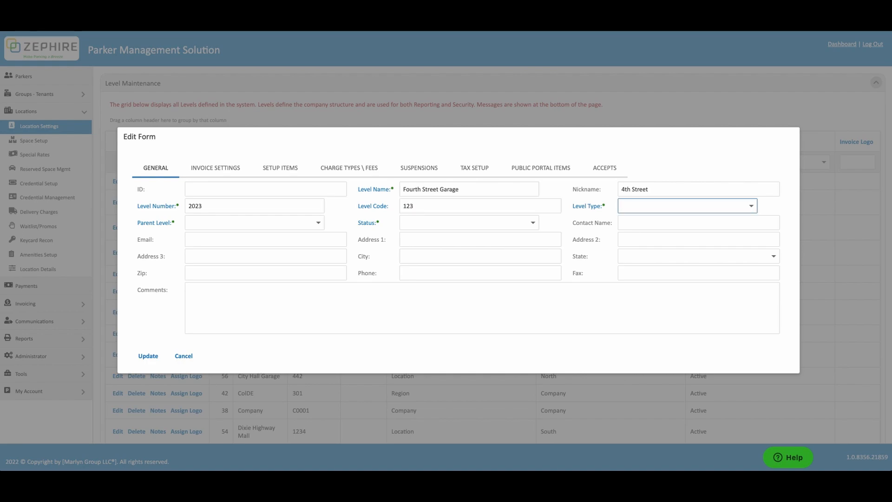
- Set the level type to Location, parent to North and status to Active
left_click(751, 207)
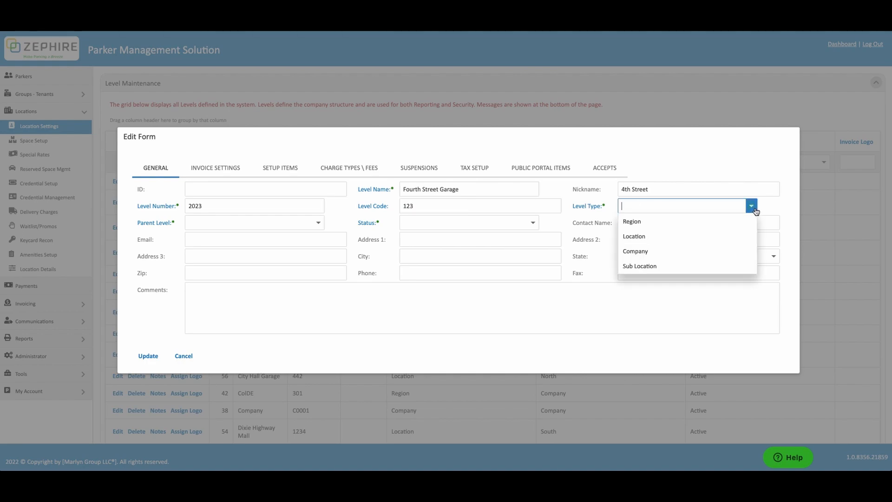
left_click(743, 235)
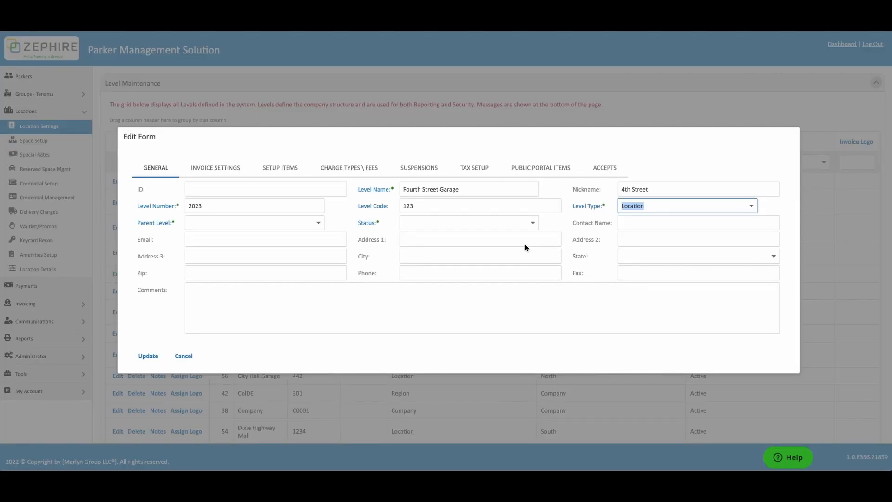
left_click(320, 223)
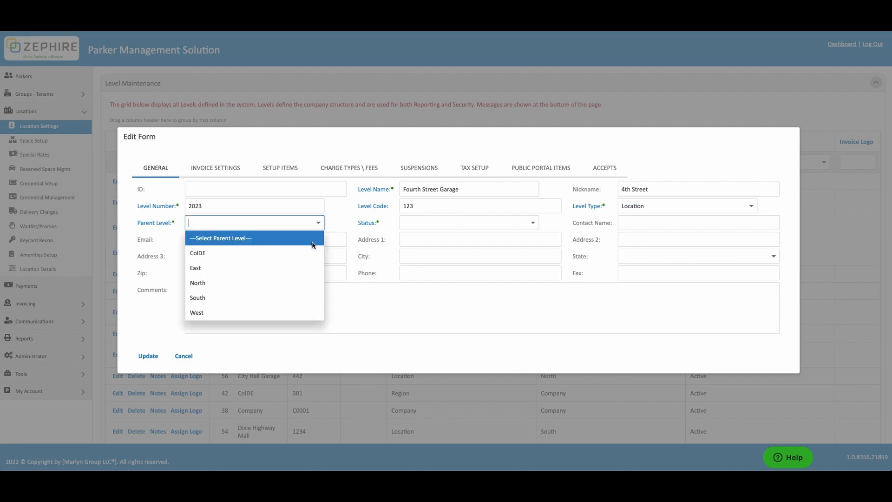
left_click(306, 280)
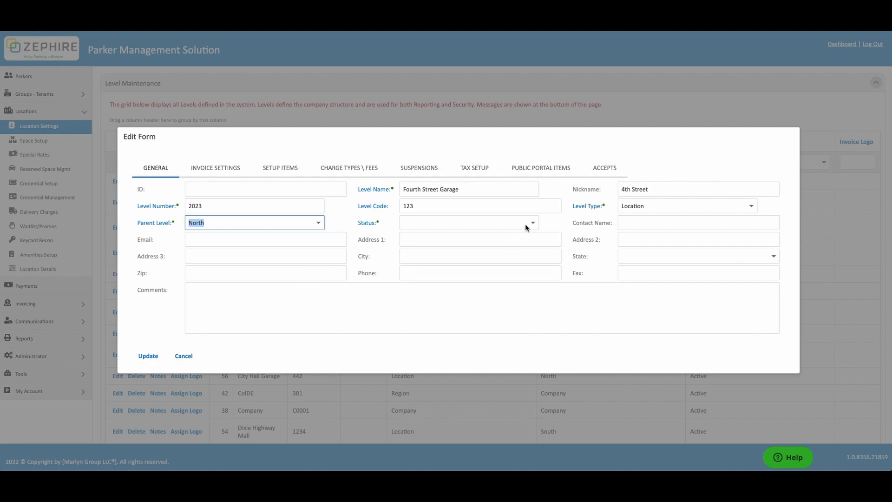
left_click(531, 225)
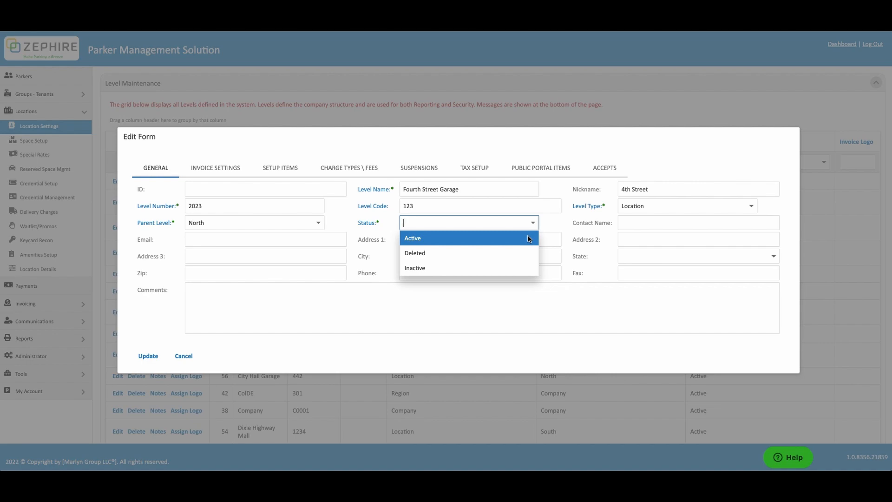
left_click(529, 238)
- Enter the contact's full name and e-mail address
left_click(629, 224)
key("Tab")
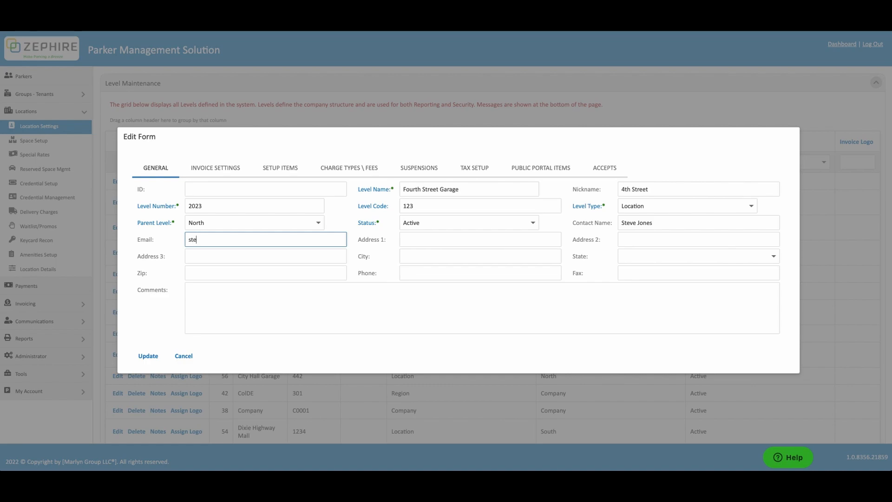
- Fill in the street address in Cleveland, Ohio, plus zip code and phone number
key("Tab")
type("123 Stree")
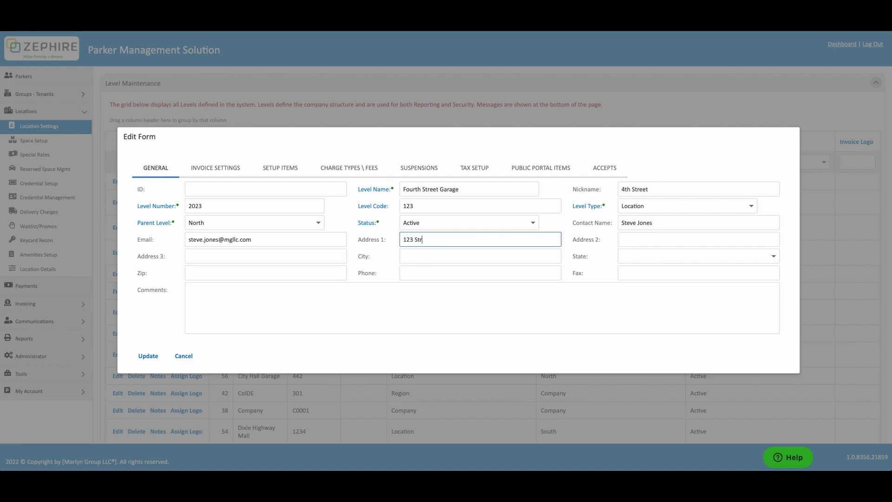
key("Tab")
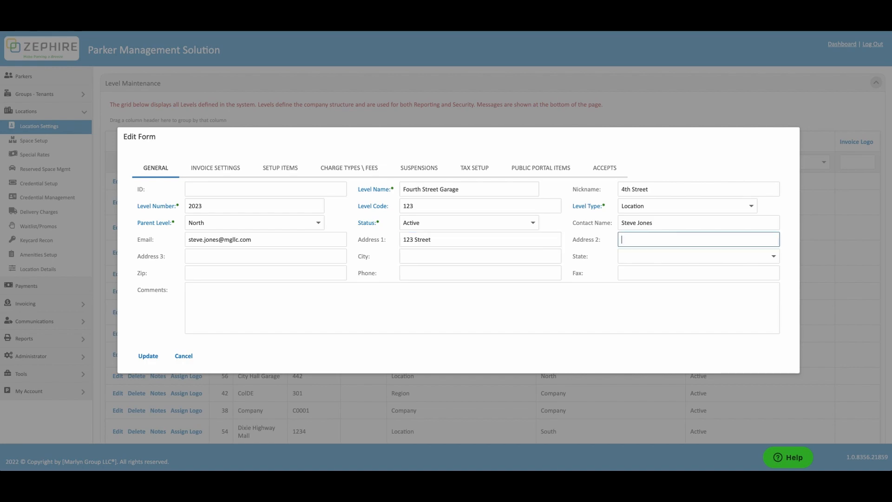
key("Tab")
key("Tab")
type("C")
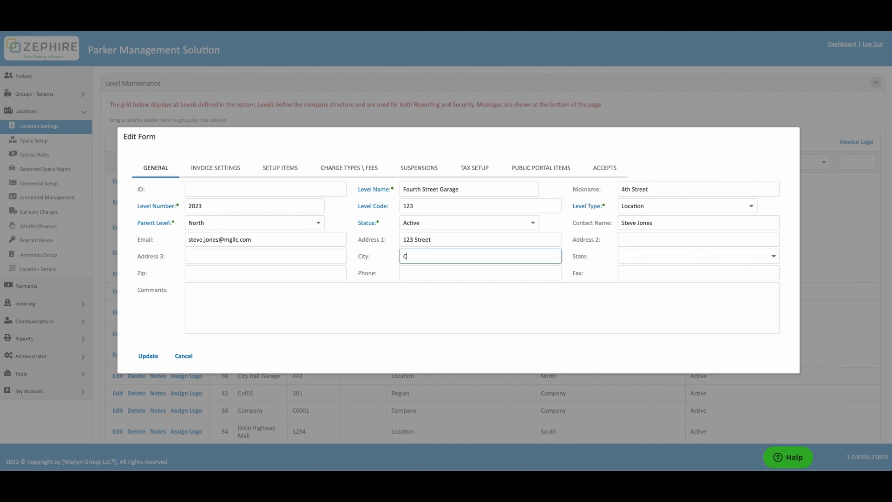
type("leveland")
key("Tab")
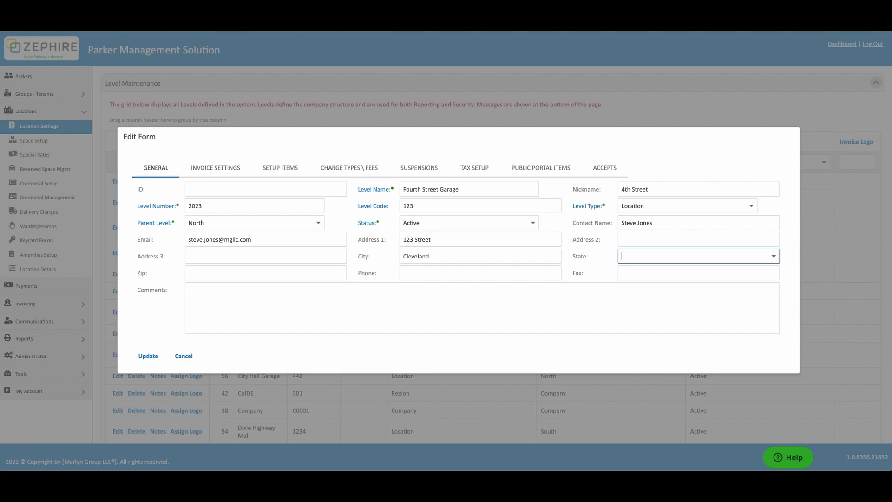
type("ohi")
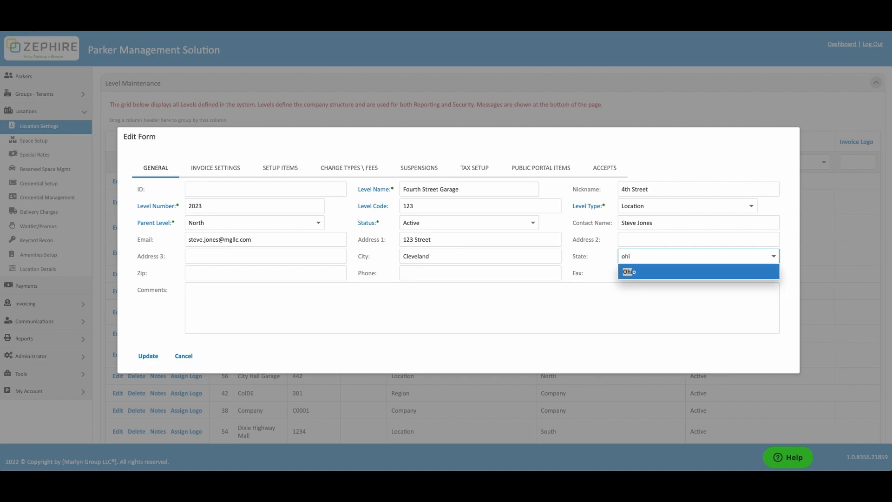
key("Return")
key("Tab")
type("12345")
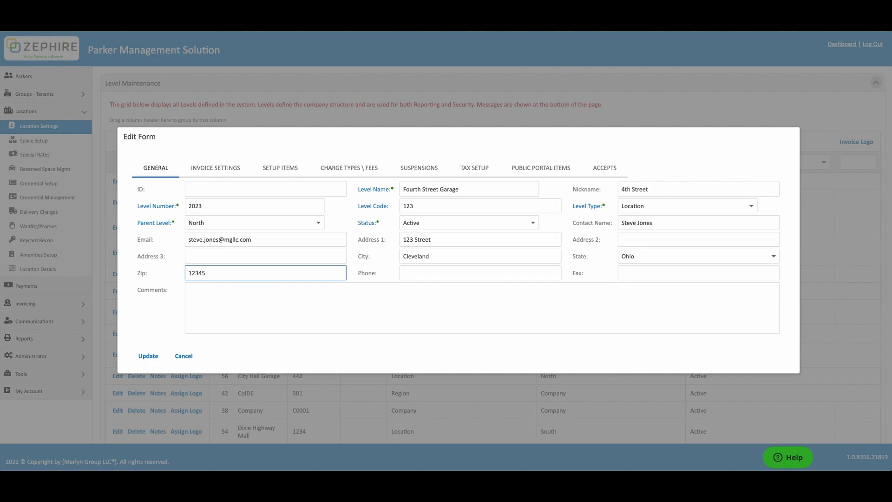
key("Tab")
type("123-456")
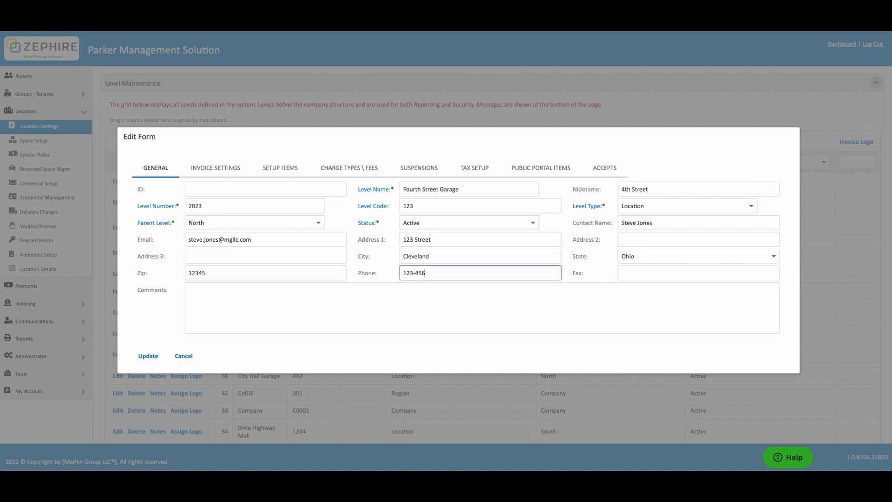
type("-7890")
- In Invoice Settings, enter remit contact 'Fourth Street Remi' with the remit e-mail and phone number
left_click(235, 173)
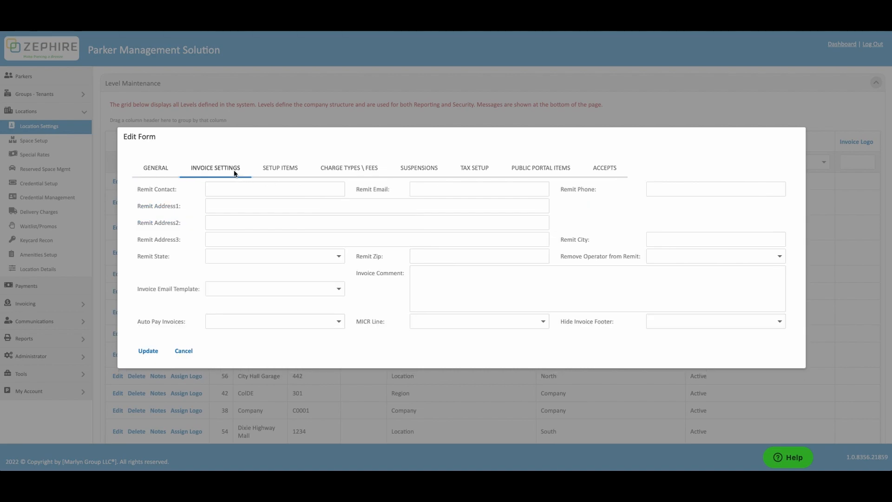
left_click(233, 188)
type("Fourth Street")
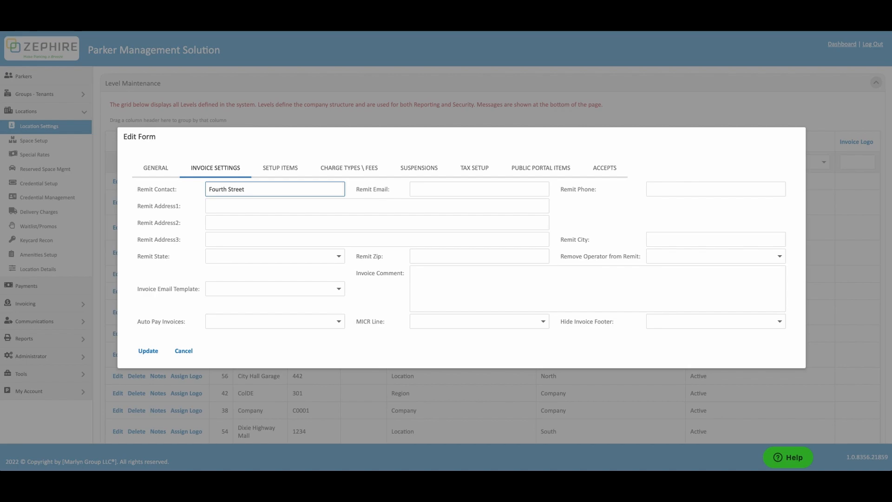
type(" Remit")
key("Tab")
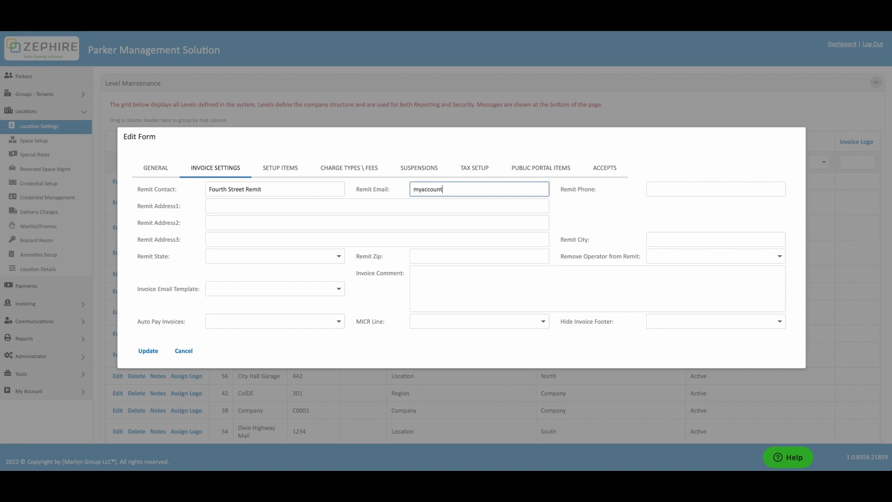
key("Tab")
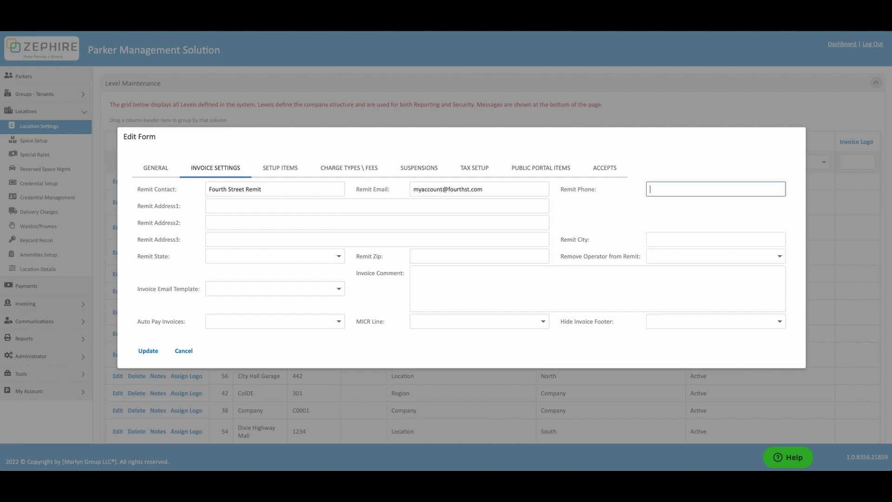
type("098-765-4321")
- Fill in the remit postal address in Cleveland, Ohio, with its zip code
left_click(213, 208)
type("P.O. Box")
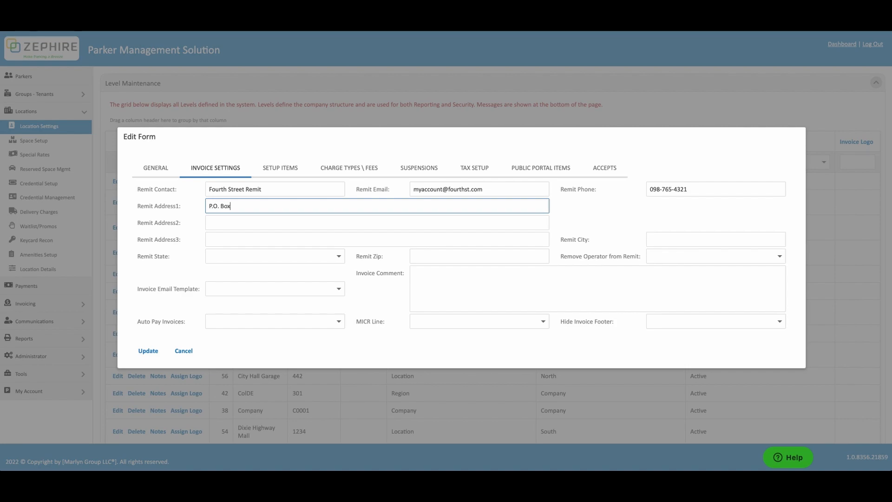
type(" 41")
left_click(660, 241)
type("C")
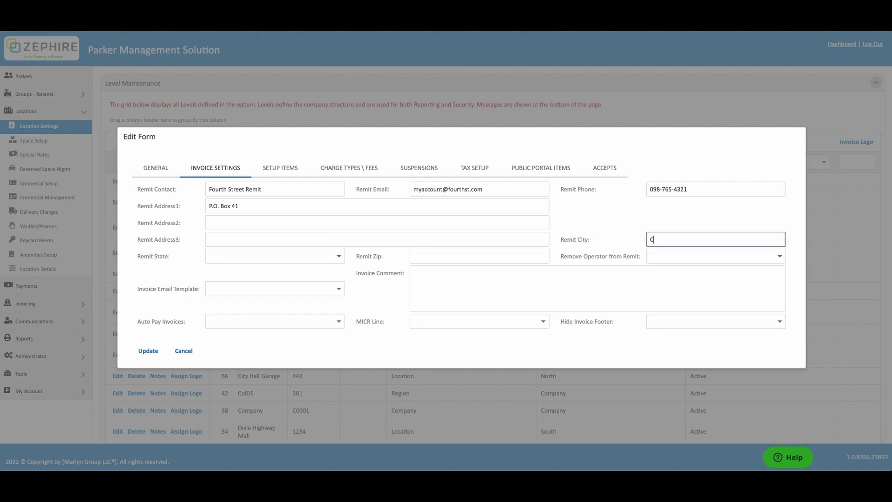
type("leveland")
key("Tab")
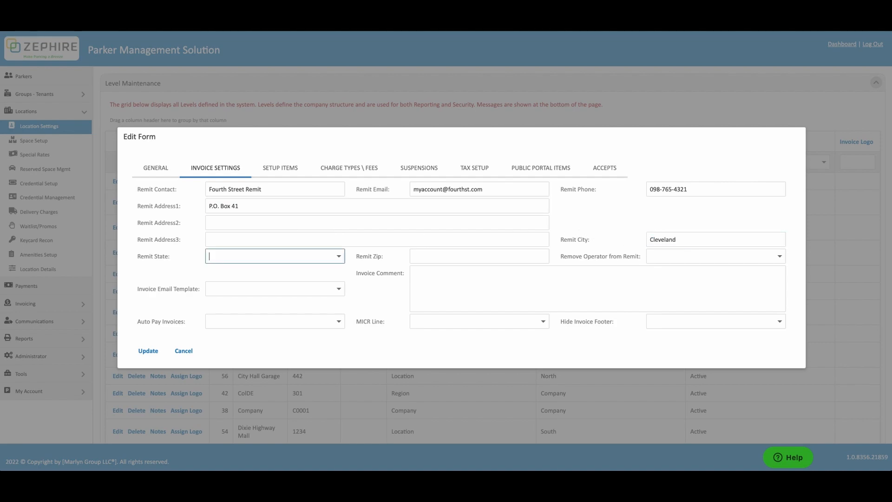
type("Oh")
key("Return")
key("Tab")
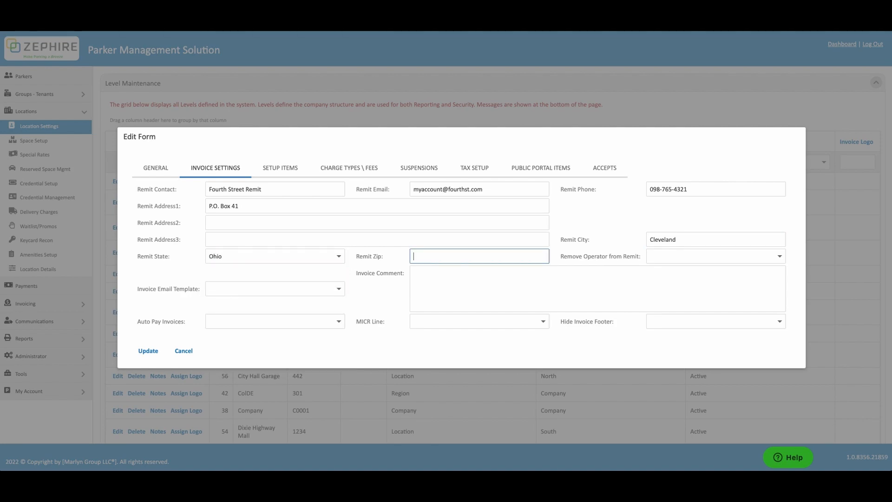
type("12345")
key("Tab")
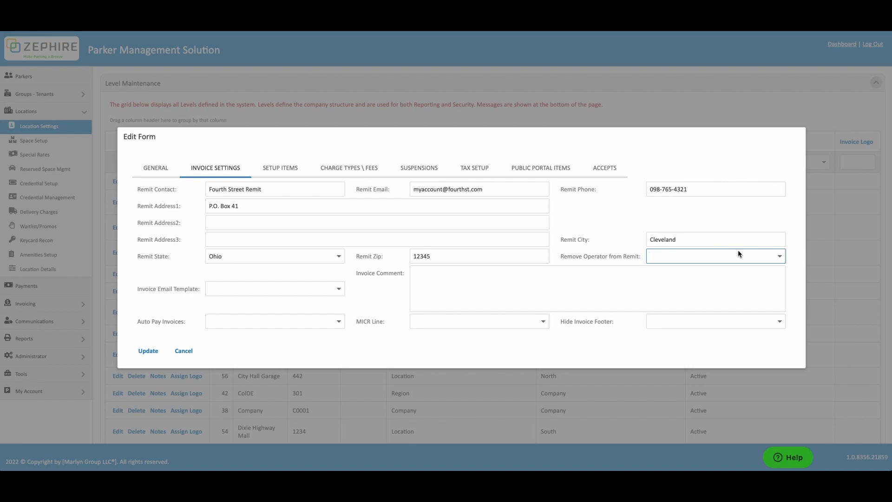
- Set Remove Operator from Remit to No and add comment 'Thank you for your patronage!'
left_click(780, 257)
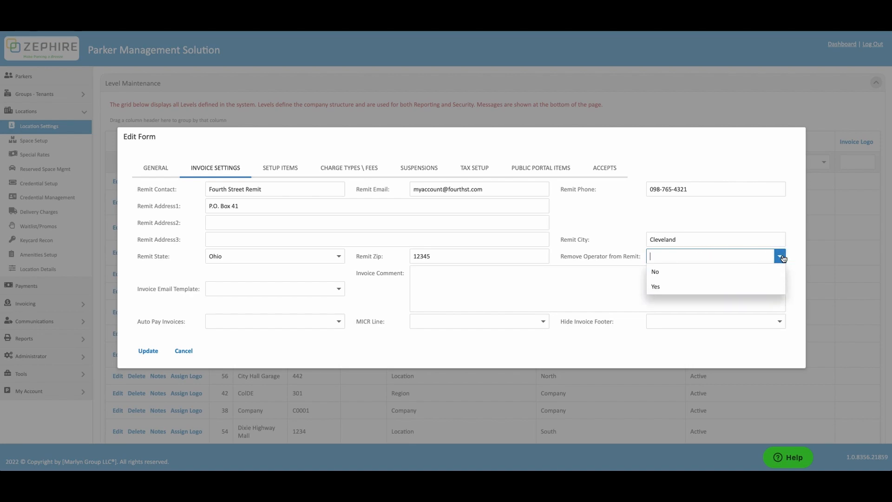
left_click(776, 272)
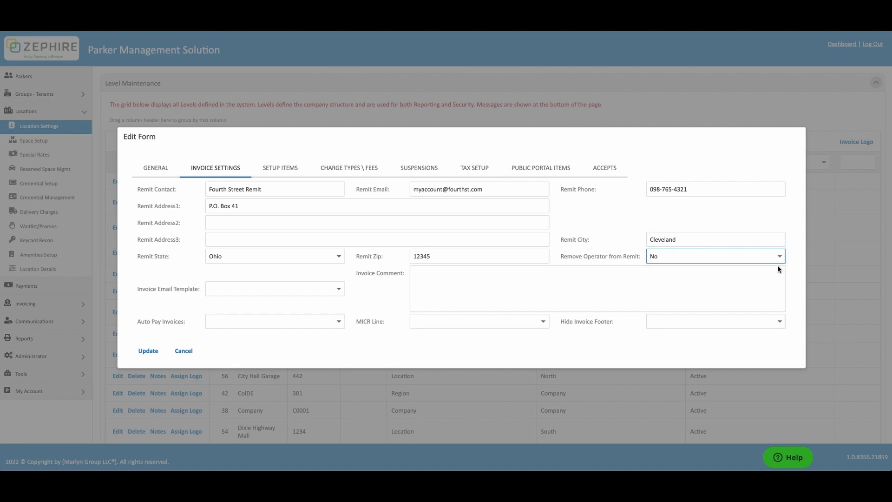
left_click(582, 289)
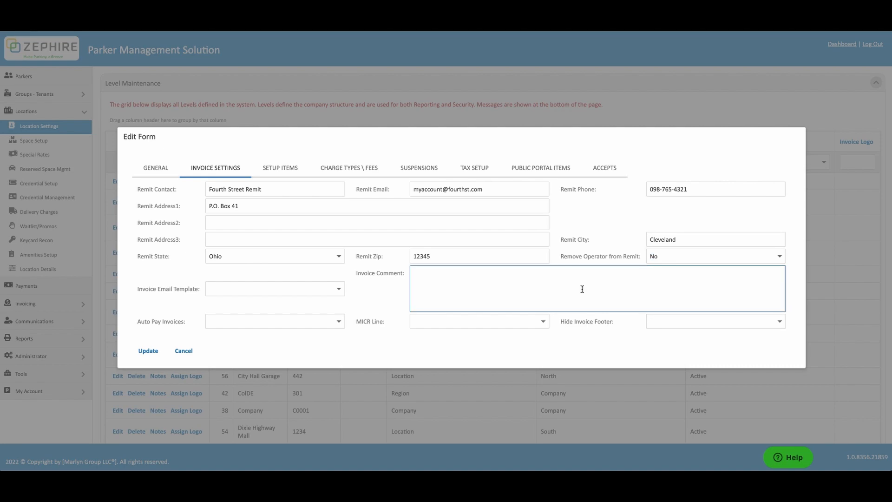
type("Thank you for your patronage!")
- Choose Invoice Email Template, and set Auto Pay Invoices and Hide Invoice Footer to No
left_click(339, 289)
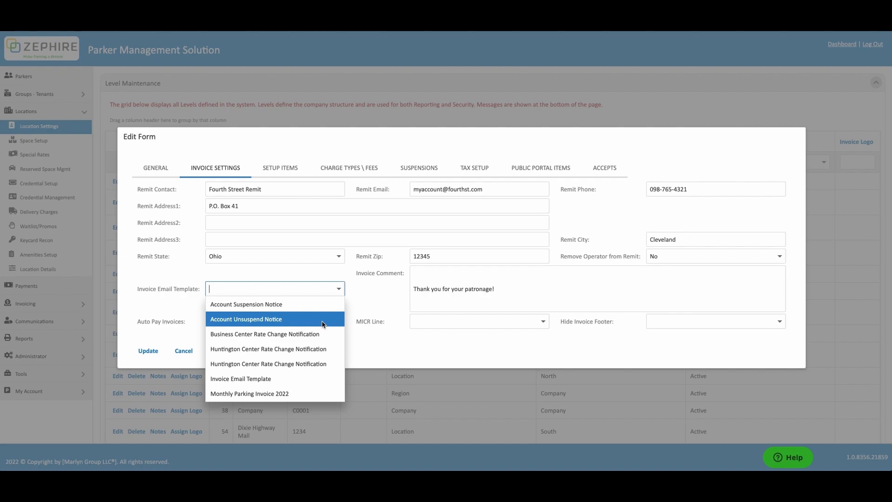
scroll(324, 325, "down", 1)
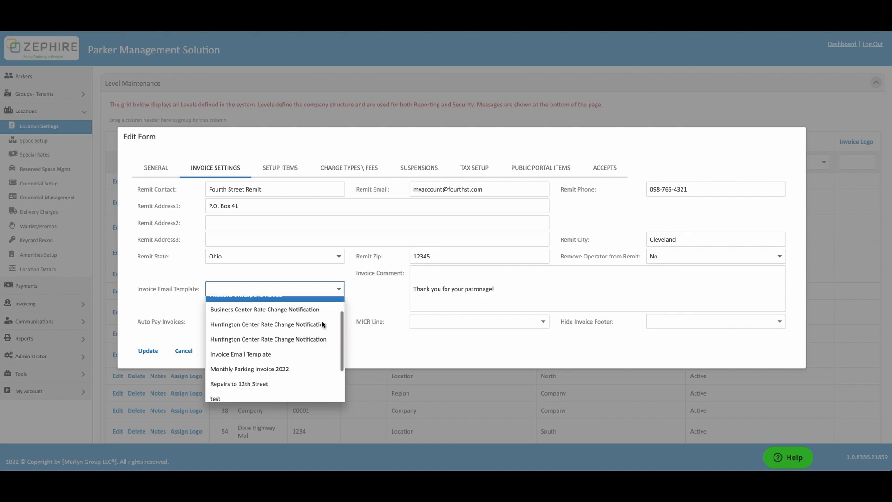
left_click(309, 353)
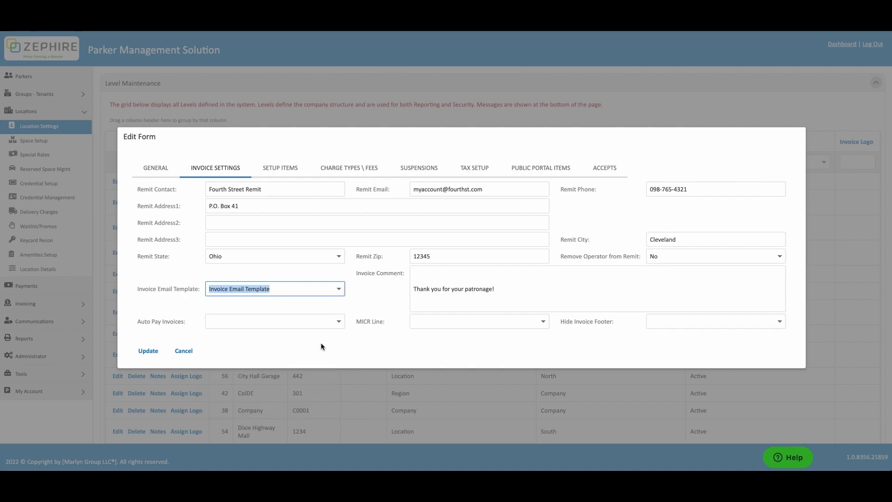
left_click(339, 322)
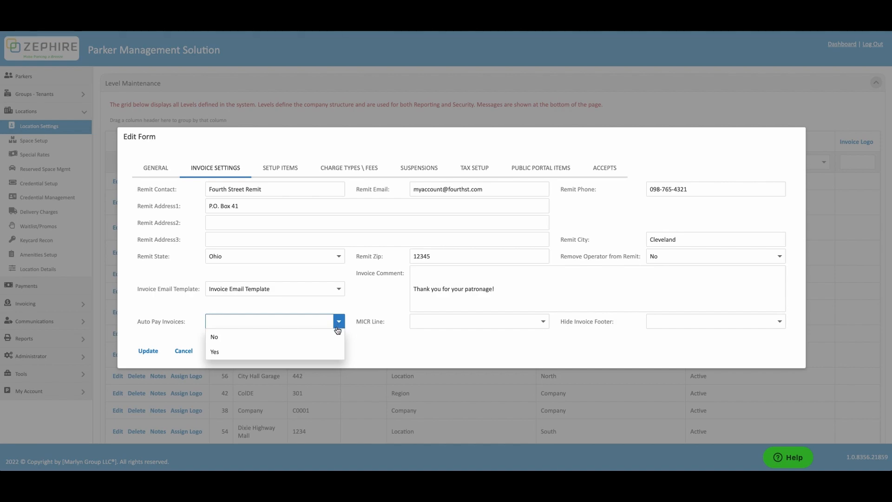
left_click(334, 335)
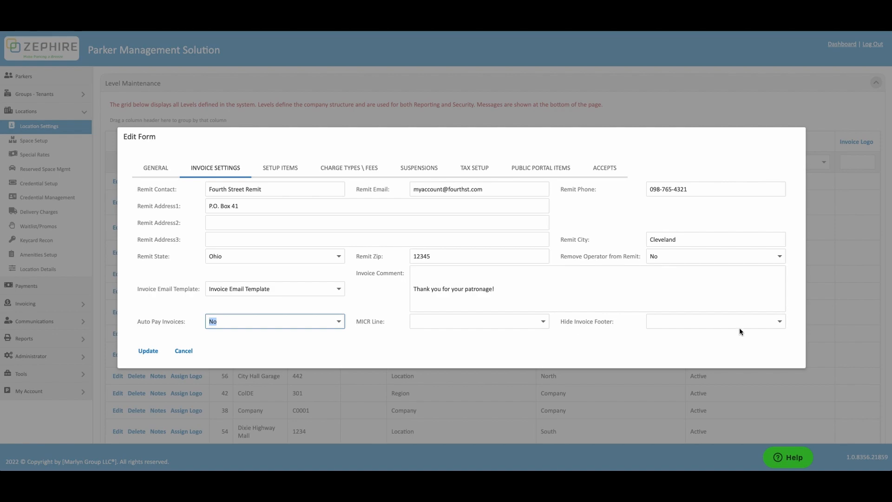
left_click(781, 321)
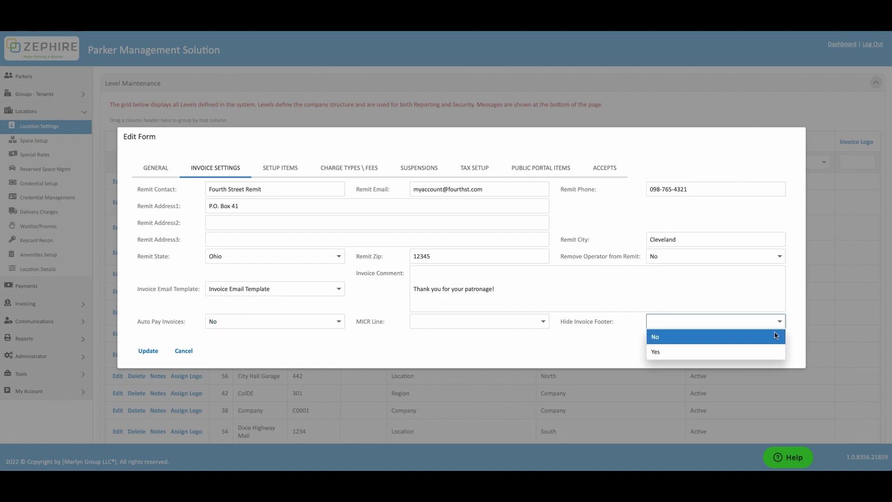
left_click(776, 336)
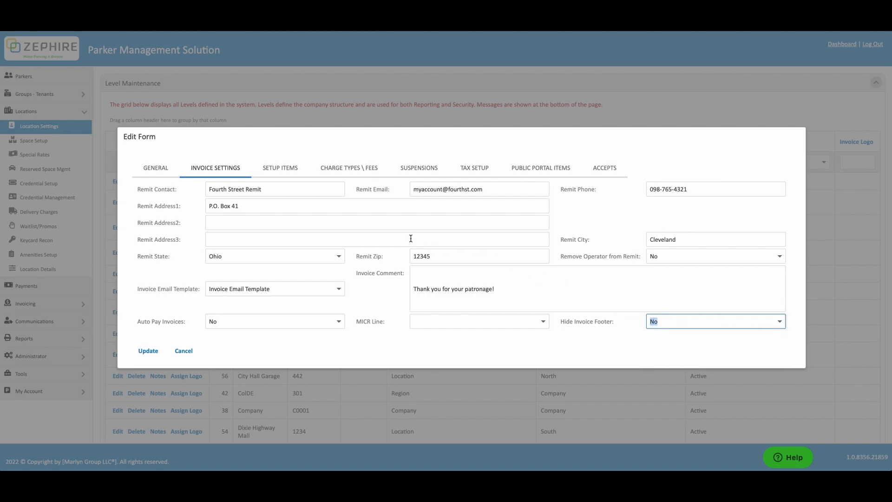
left_click(292, 175)
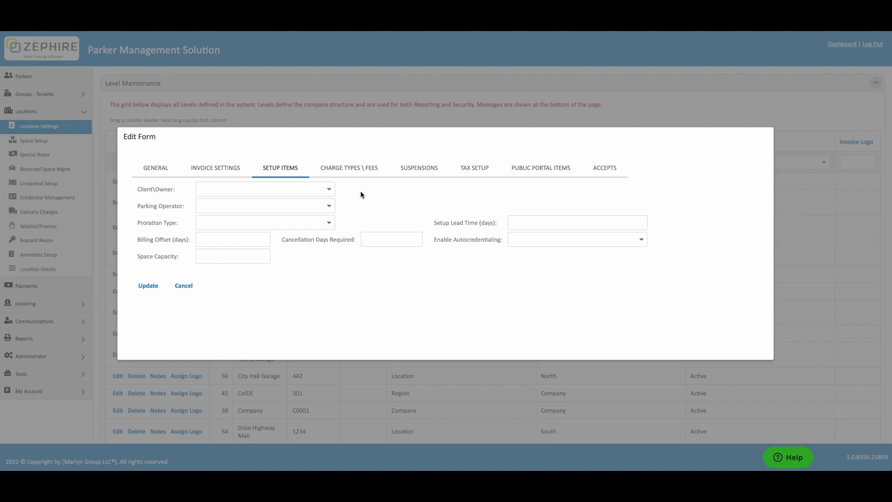
- Set Client/Owner to Alpha Properties, Parking Operator to Zephire1 and Proration Type to None
left_click(328, 190)
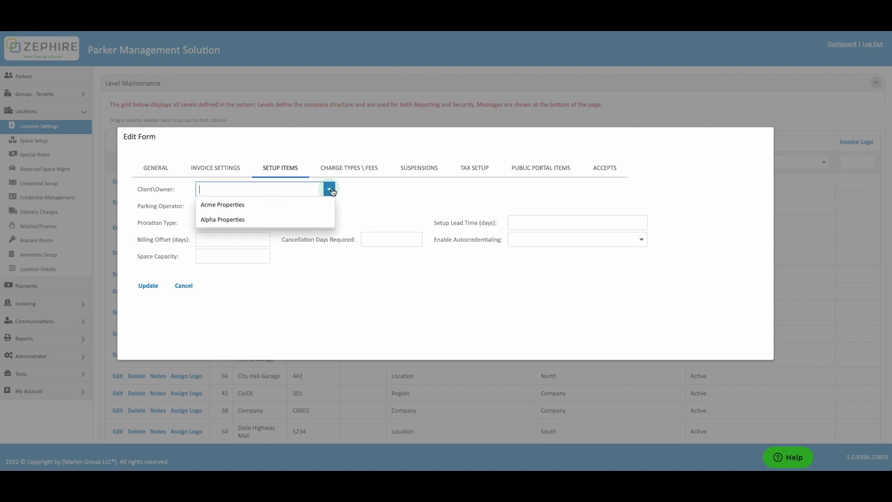
left_click(328, 219)
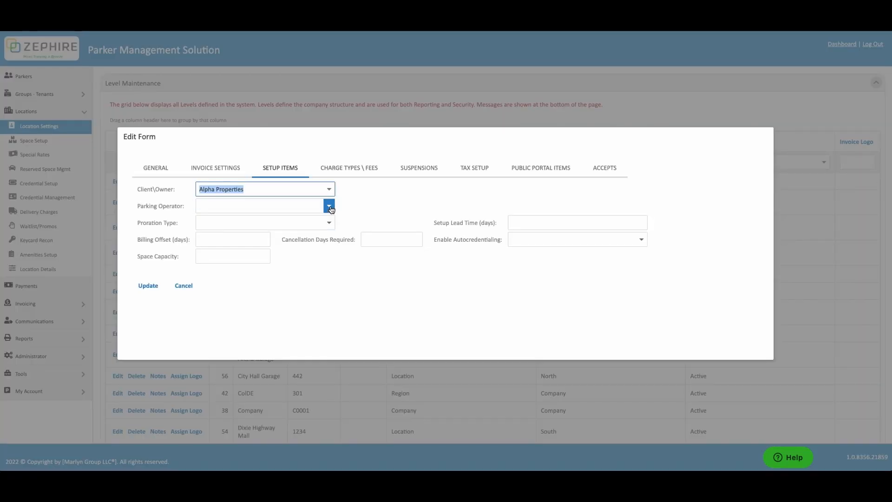
left_click(329, 206)
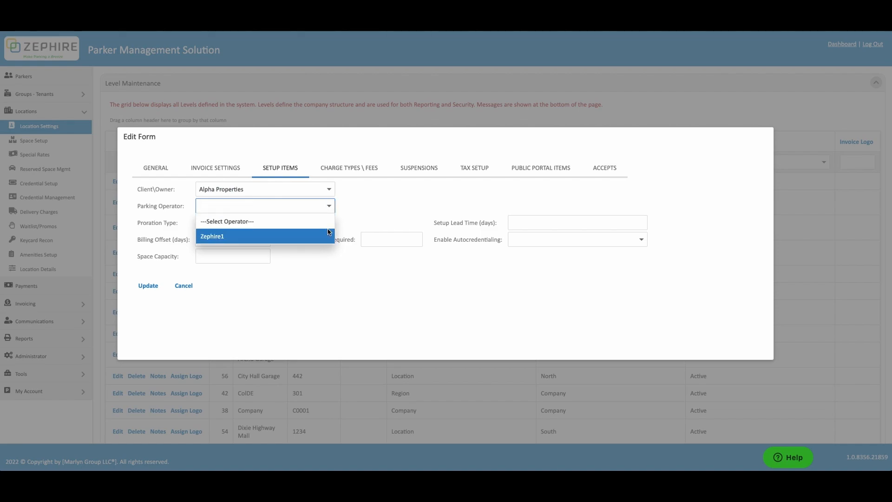
left_click(328, 232)
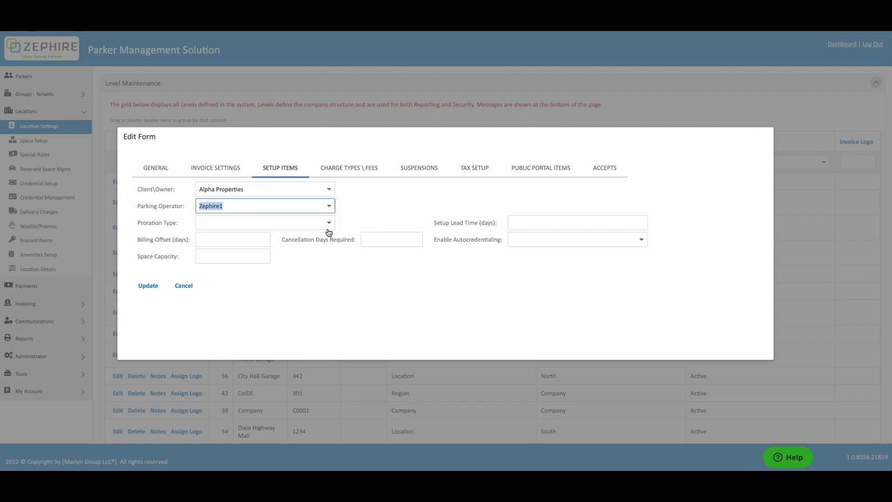
left_click(332, 226)
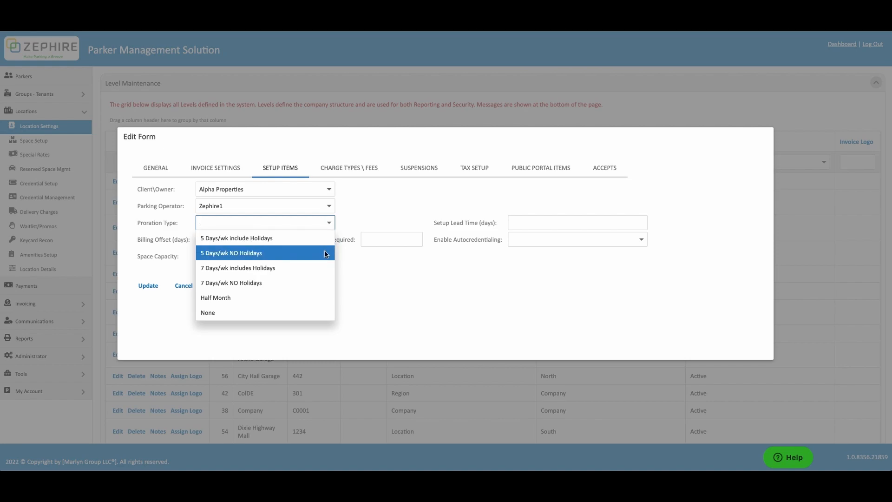
left_click(312, 312)
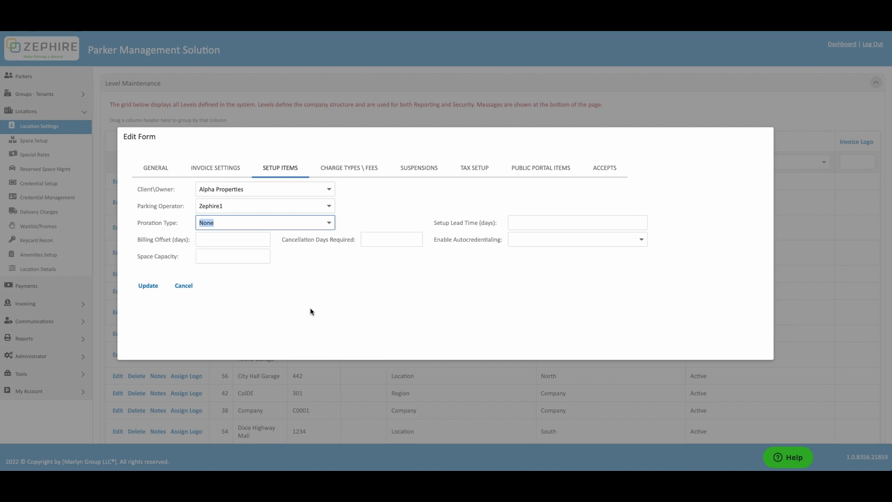
- Set billing offset 0, space capacity 180, cancellation days 30, setup lead time 0, autocredentialing No
left_click(261, 241)
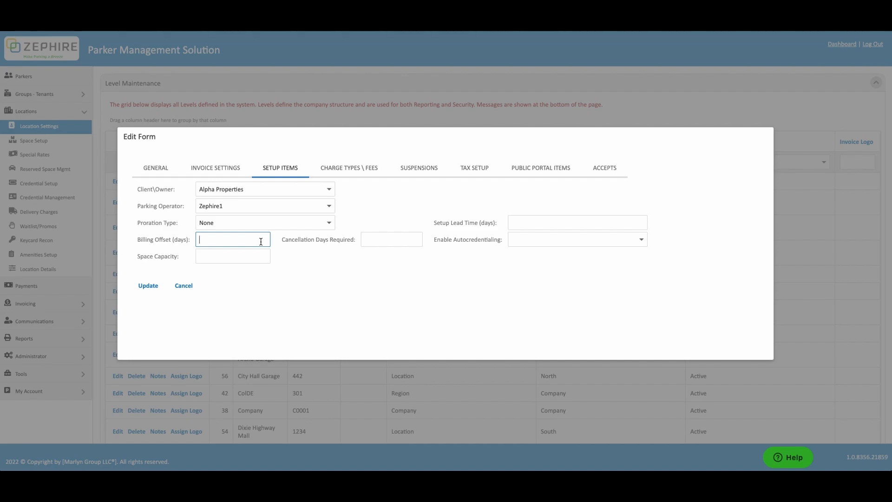
type("0")
left_click(260, 253)
type("180")
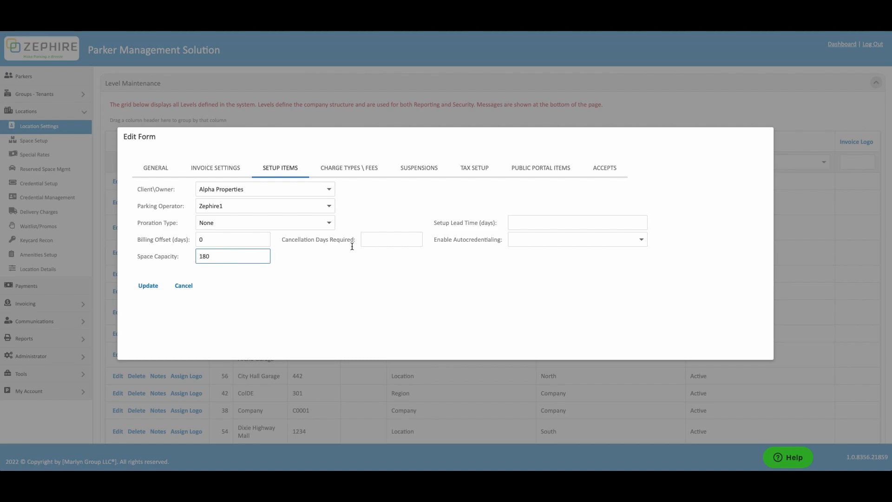
left_click(370, 241)
type("30")
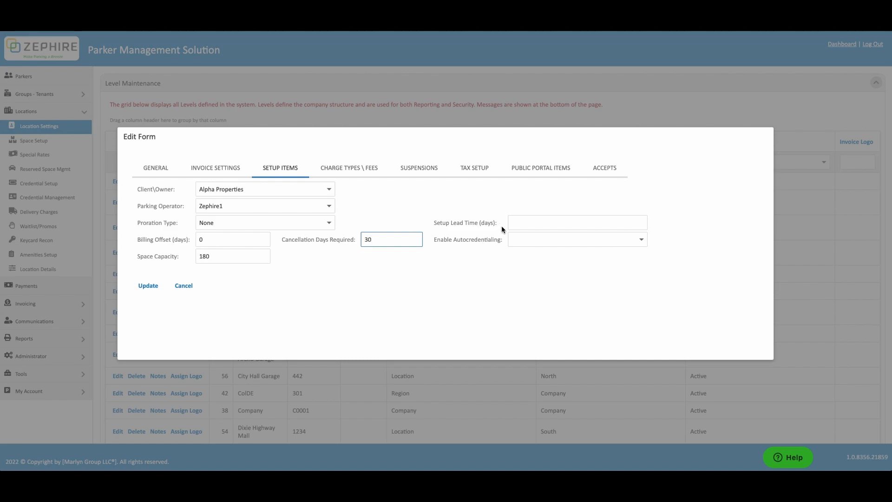
left_click(517, 222)
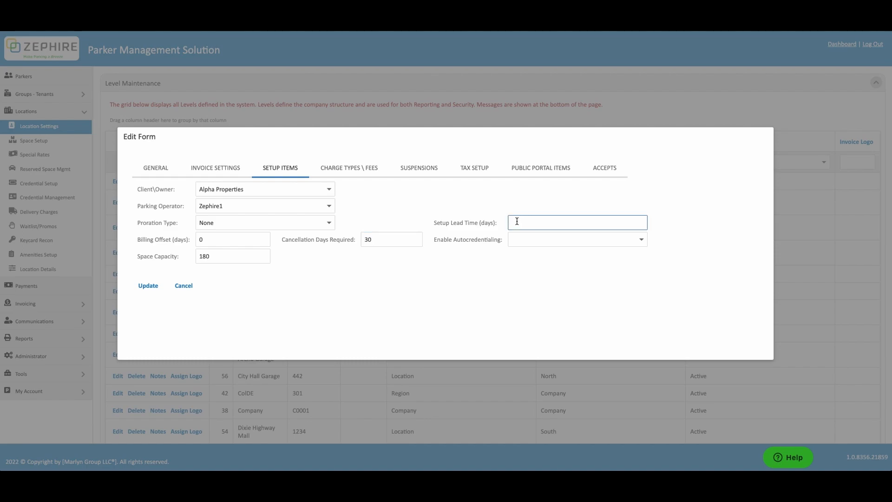
type("0")
left_click(641, 241)
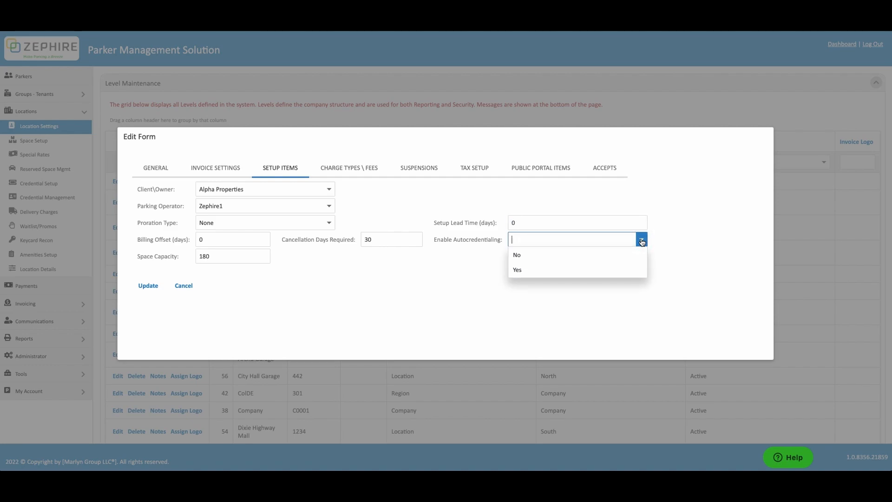
left_click(633, 254)
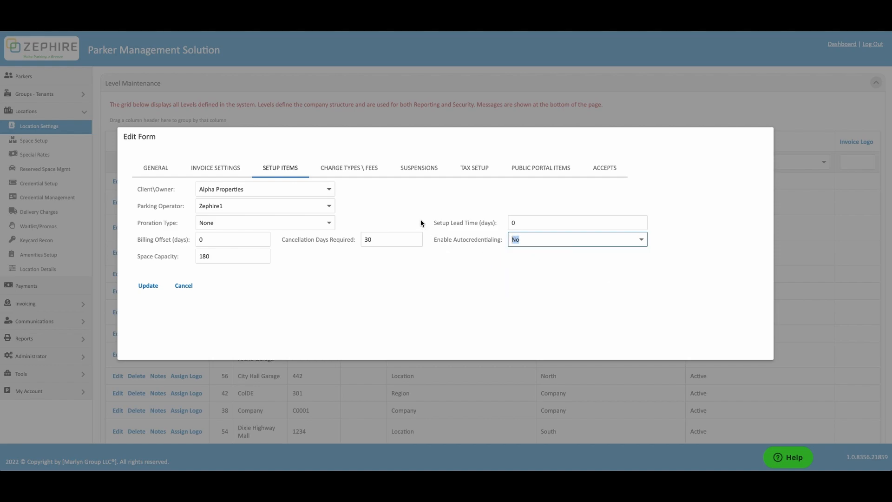
left_click(364, 176)
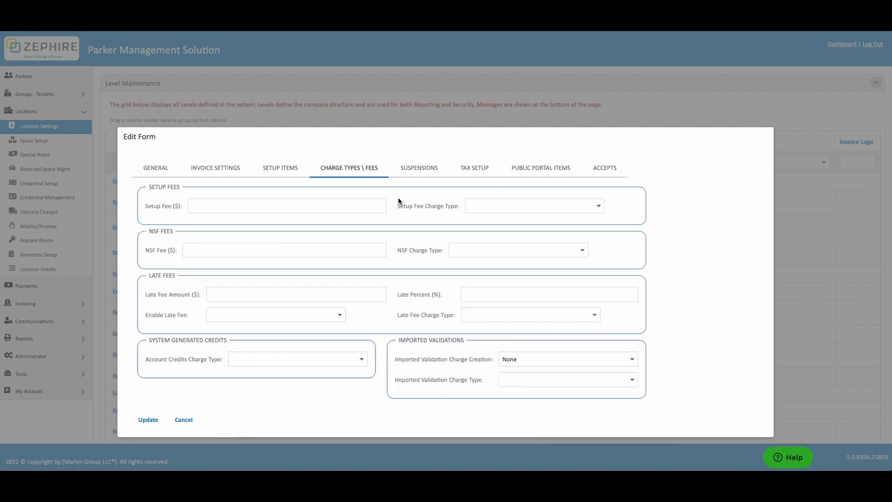
- Enter a 10.00 setup fee with Setup Fee Charge Type Registration Fee
scroll(399, 200, "down", 1)
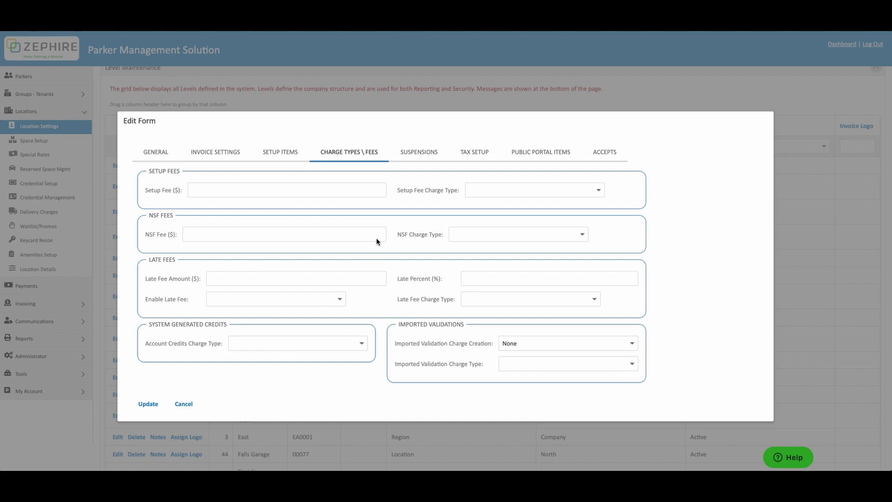
left_click(378, 192)
type("10.00")
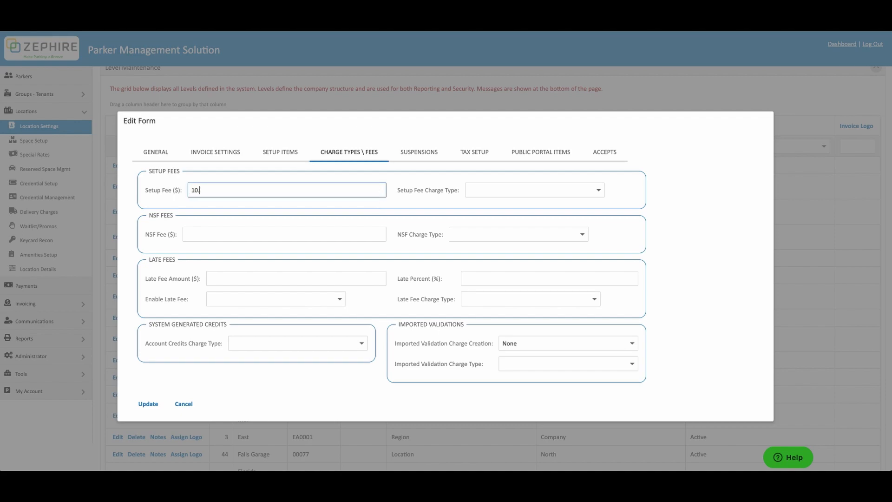
key("Tab")
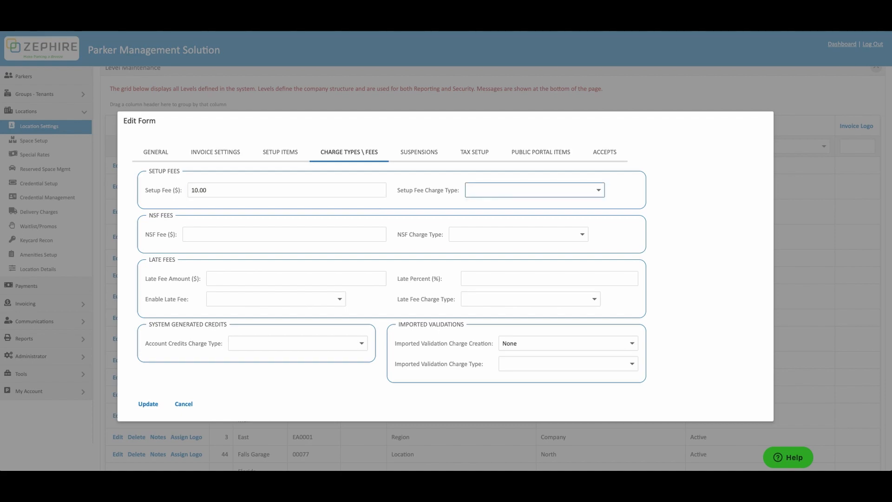
left_click(600, 191)
scroll(591, 223, "down", 3)
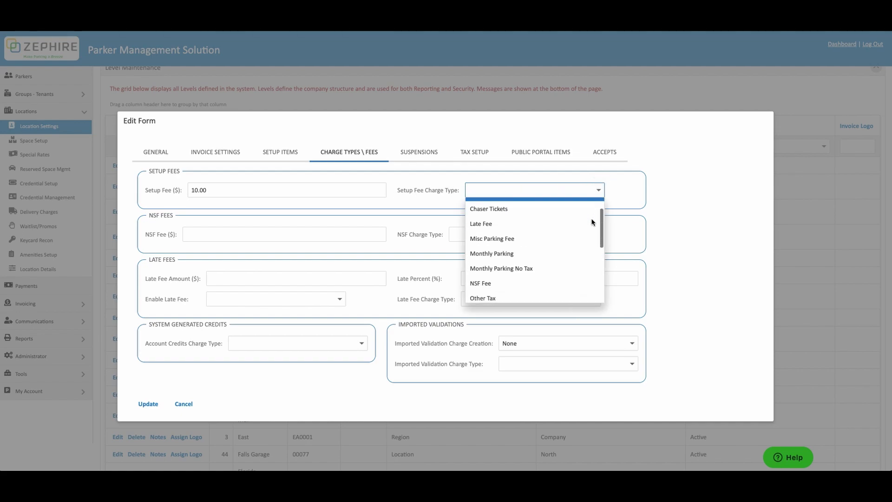
scroll(591, 222, "down", 2)
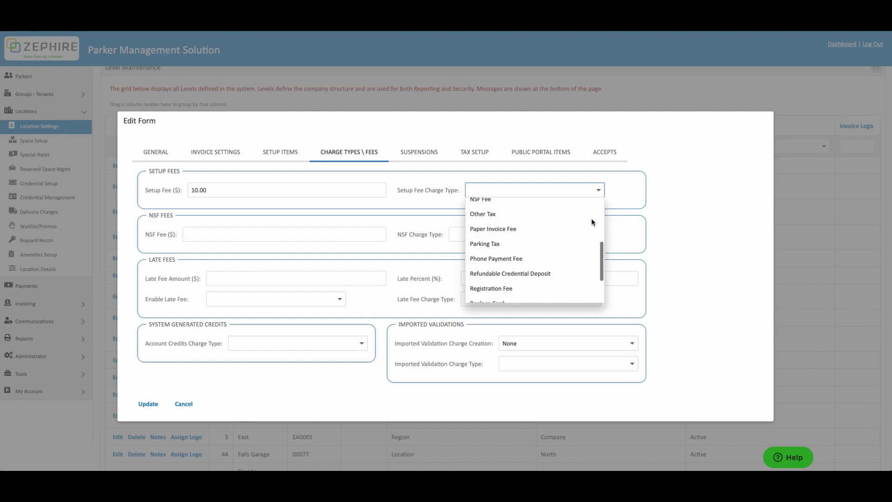
scroll(573, 231, "down", 3)
left_click(566, 257)
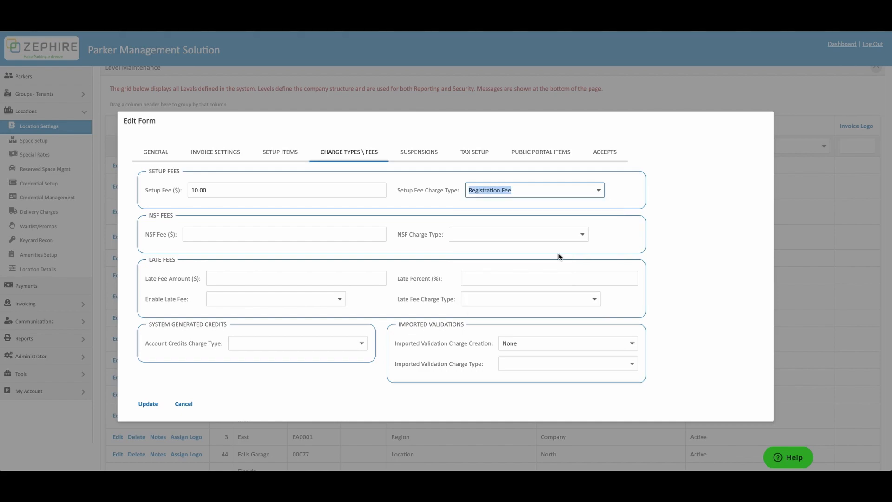
- Set the NSF fee to 30.00 with NSF Fee as its charge type
left_click(365, 231)
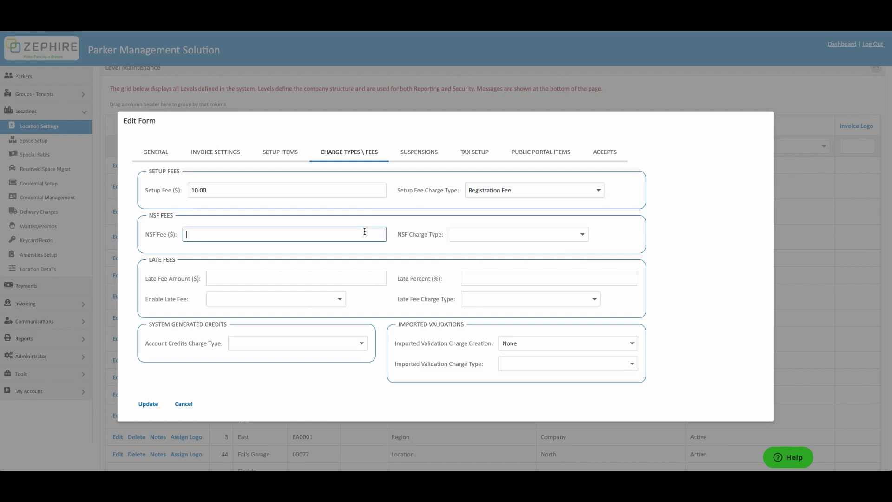
type("30.00")
left_click(582, 235)
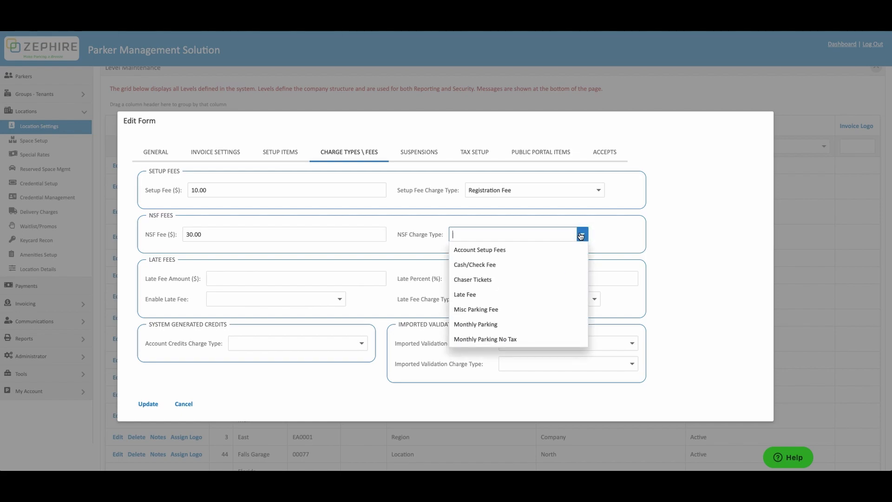
type("nsf")
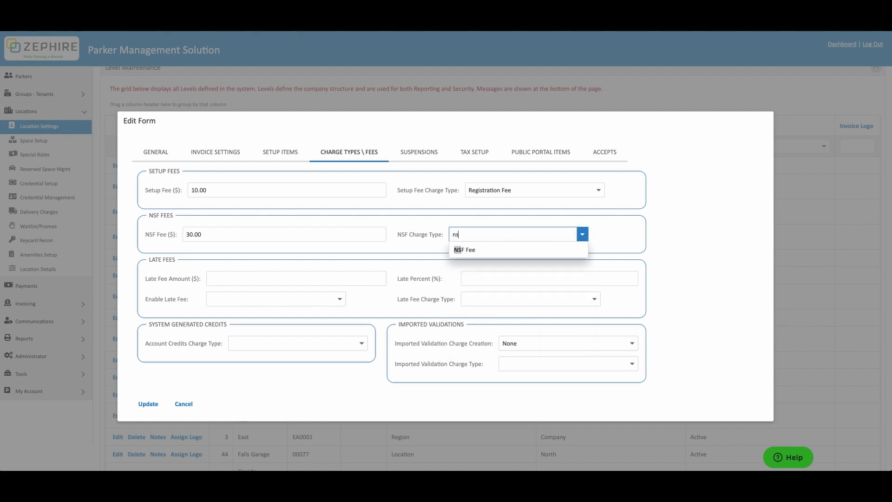
left_click(570, 250)
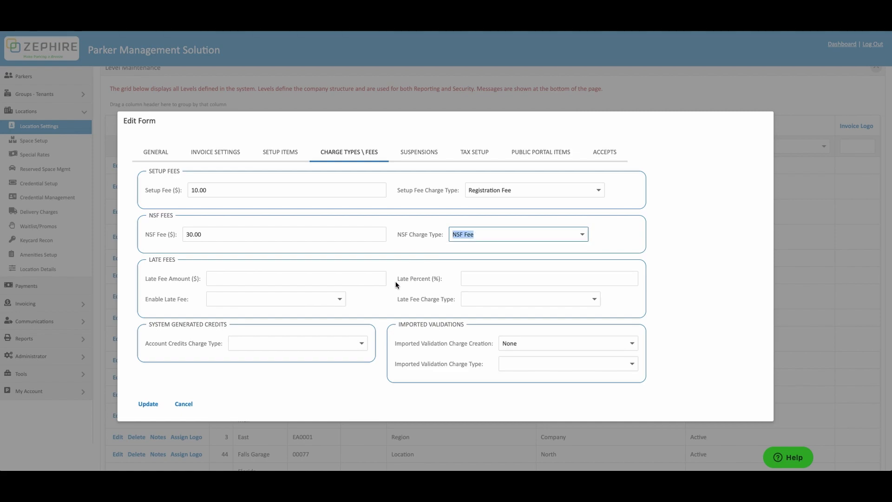
- Enable late fees at 2.00 percent, charged as Late Fee
left_click(473, 277)
type("2.00")
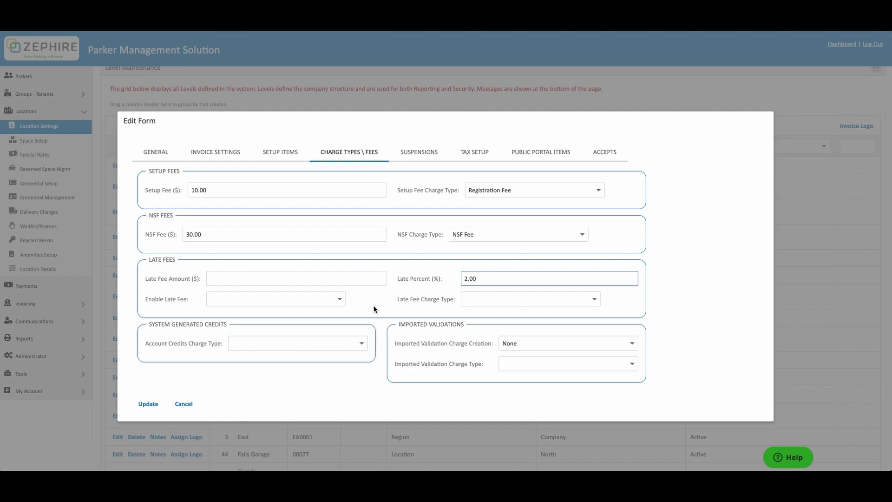
left_click(340, 300)
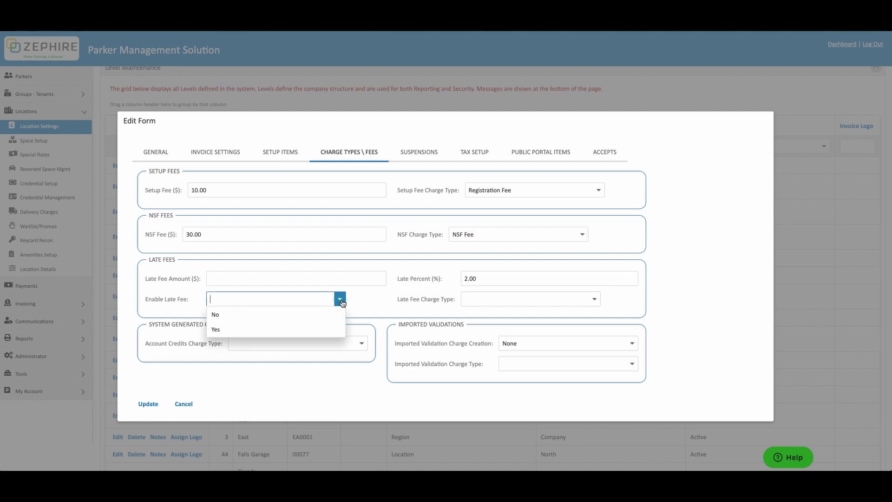
left_click(333, 328)
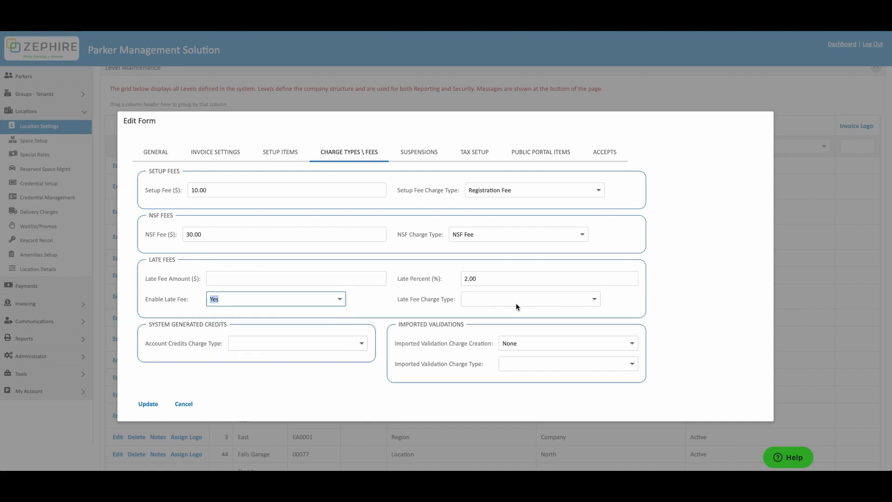
left_click(595, 299)
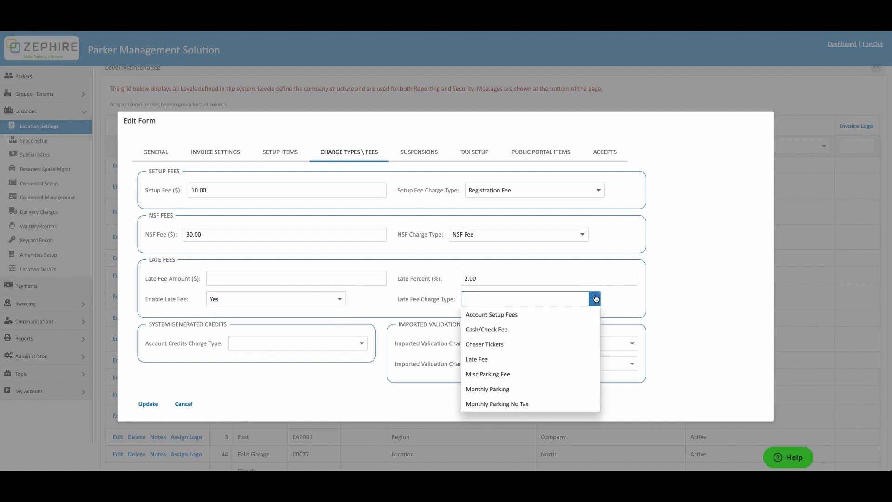
left_click(586, 359)
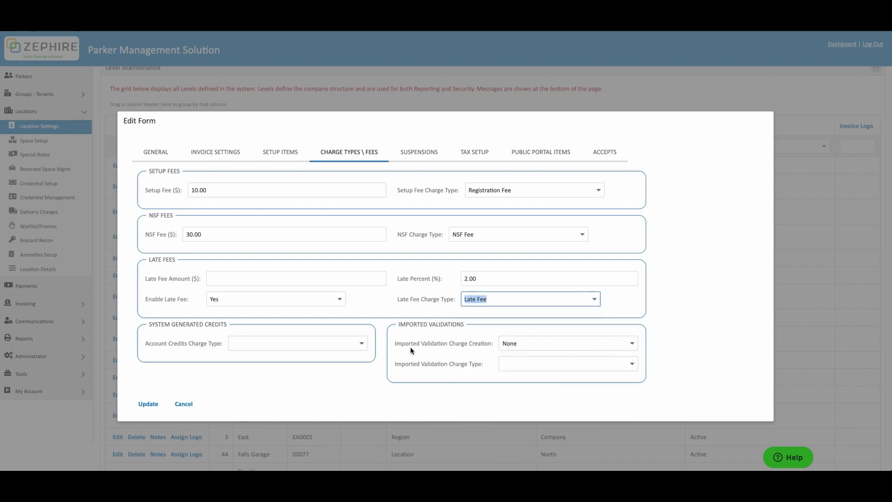
left_click(362, 343)
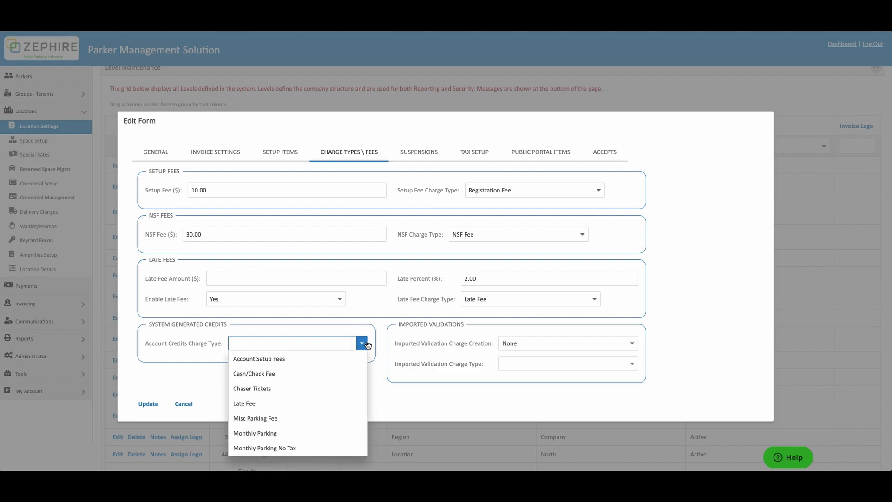
- Charge account credits as Monthly Parking No Tax, leaving imported validation settings at None
left_click(348, 445)
left_click(449, 395)
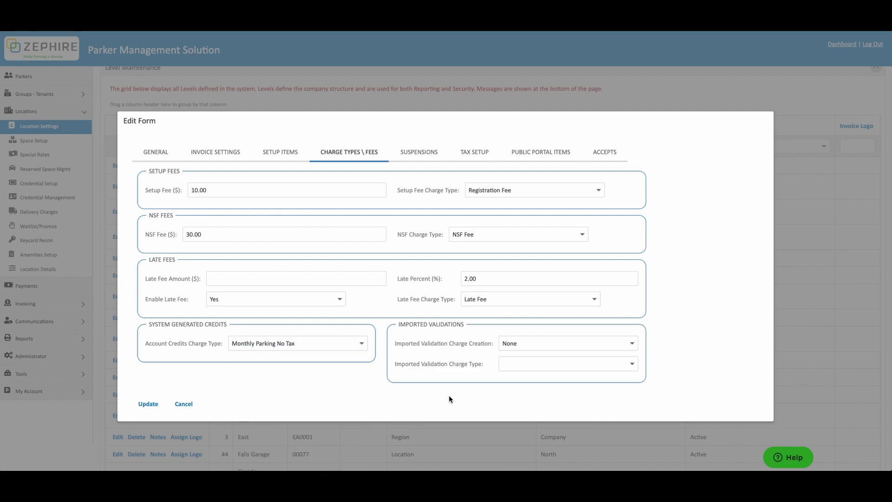
left_click(633, 343)
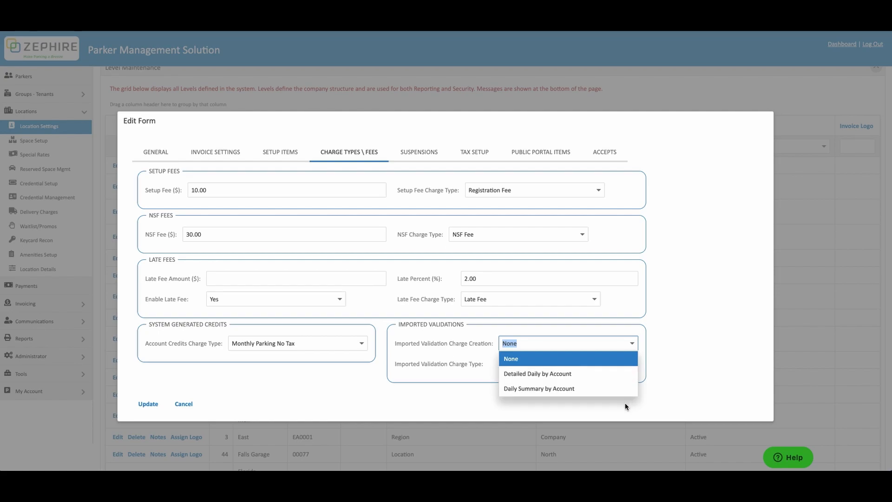
left_click(628, 407)
left_click(633, 365)
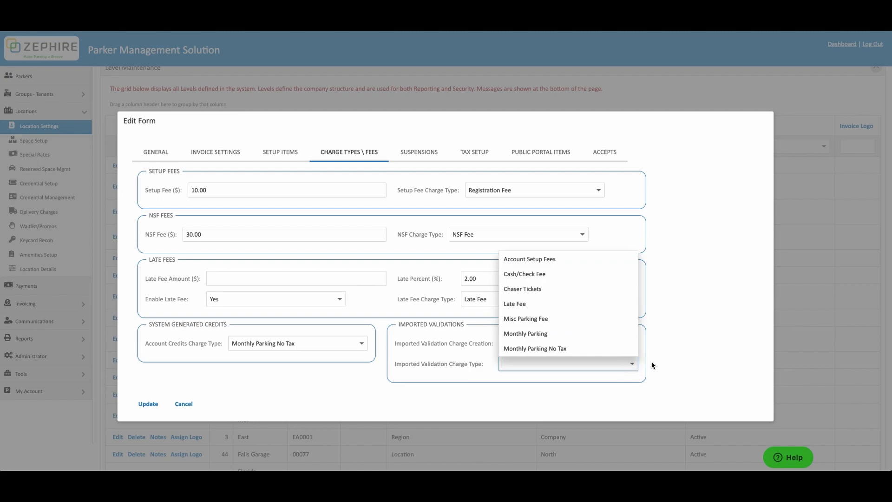
left_click(660, 363)
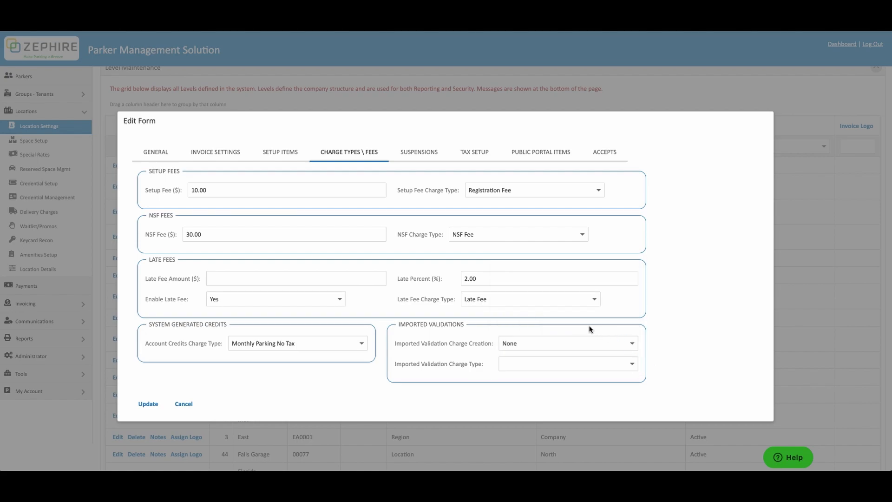
- Keep accounts suspendable, with Group Suspend Amount 500.00 and Parker Suspend Amount 150.00
left_click(426, 158)
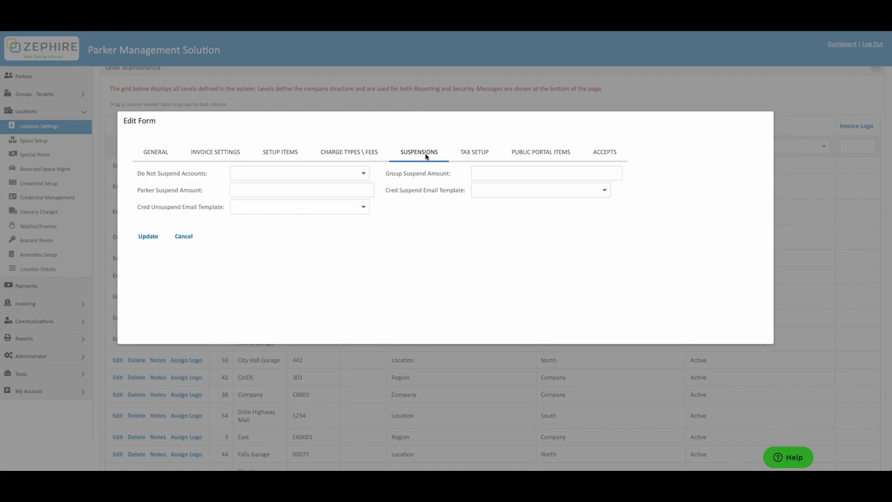
left_click(365, 174)
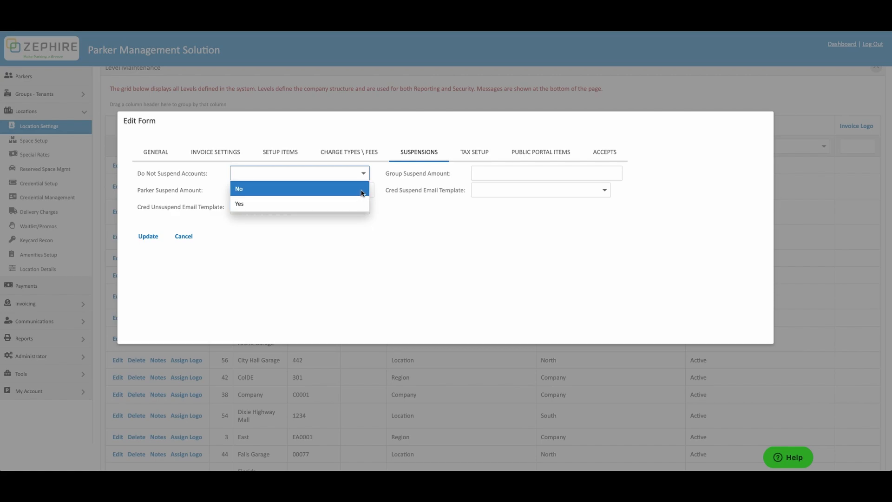
left_click(362, 192)
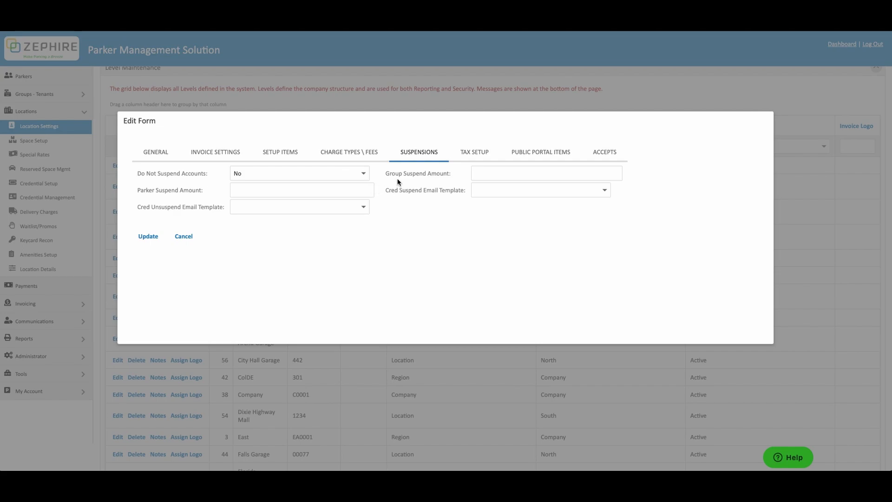
left_click(479, 173)
type("500.00")
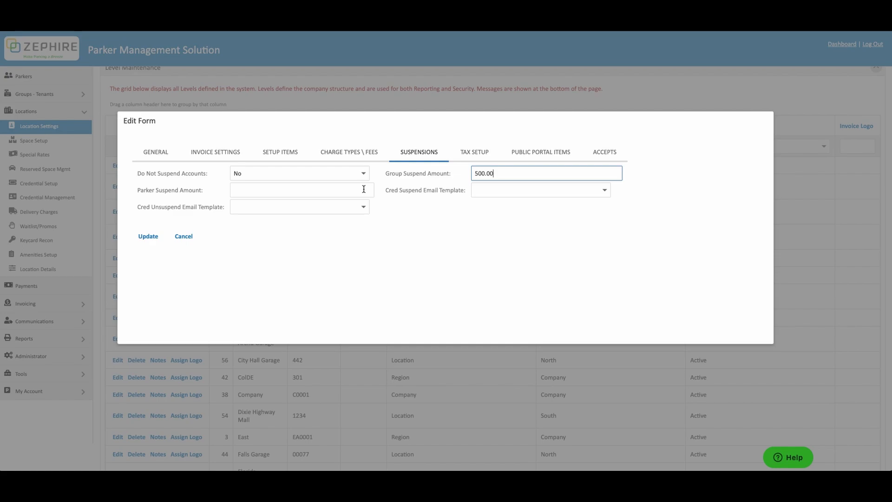
left_click(364, 190)
type("150")
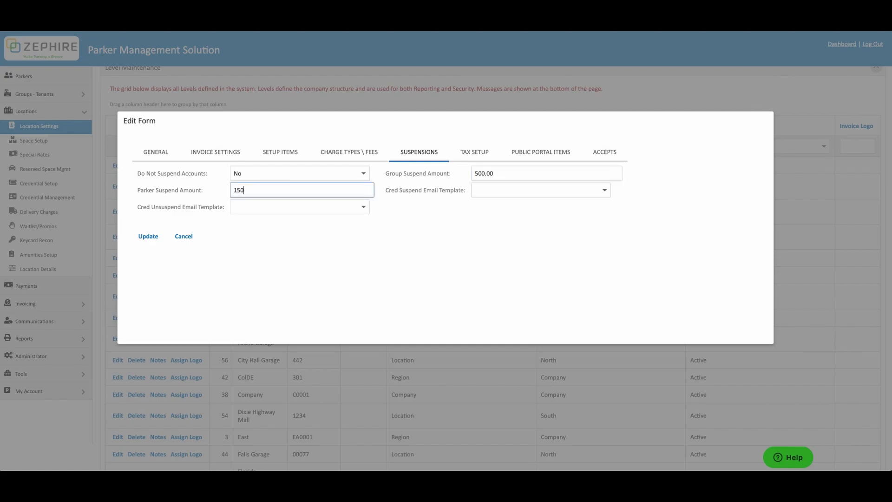
type(".00")
- Choose Account Suspension Notice as the suspension email template
left_click(604, 190)
scroll(594, 223, "down", 3)
scroll(595, 224, "down", 1)
scroll(595, 224, "up", 3)
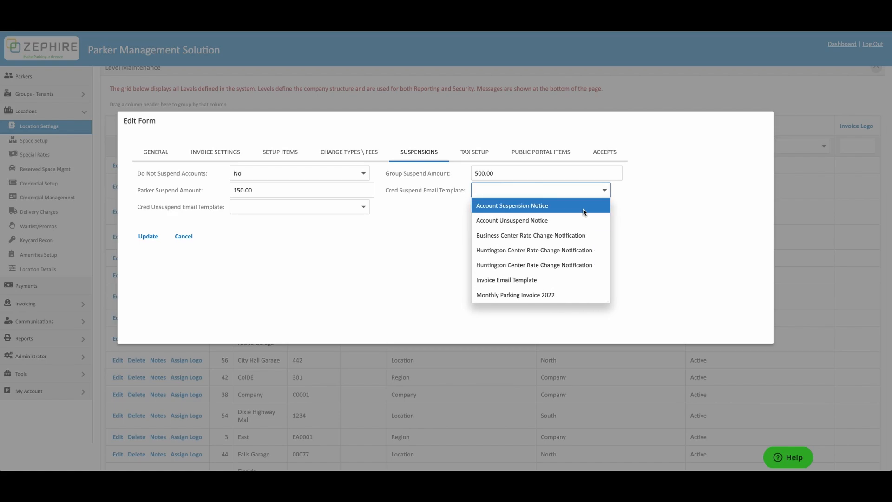
left_click(584, 209)
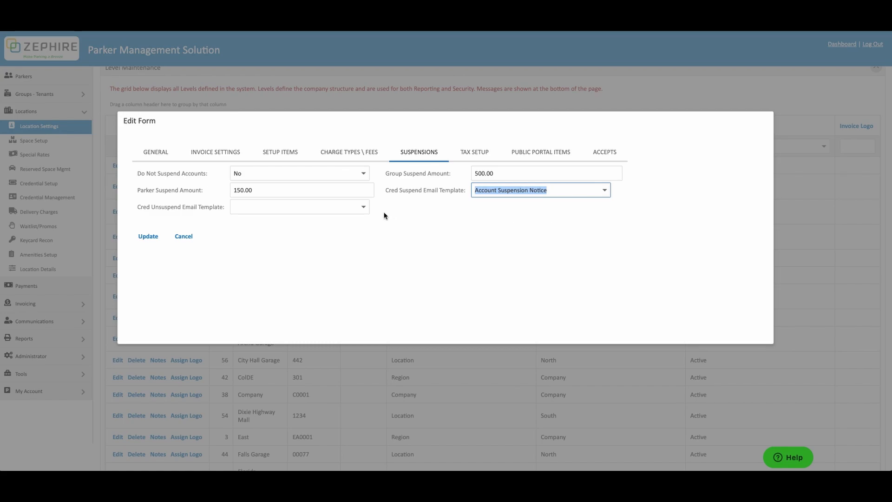
left_click(364, 207)
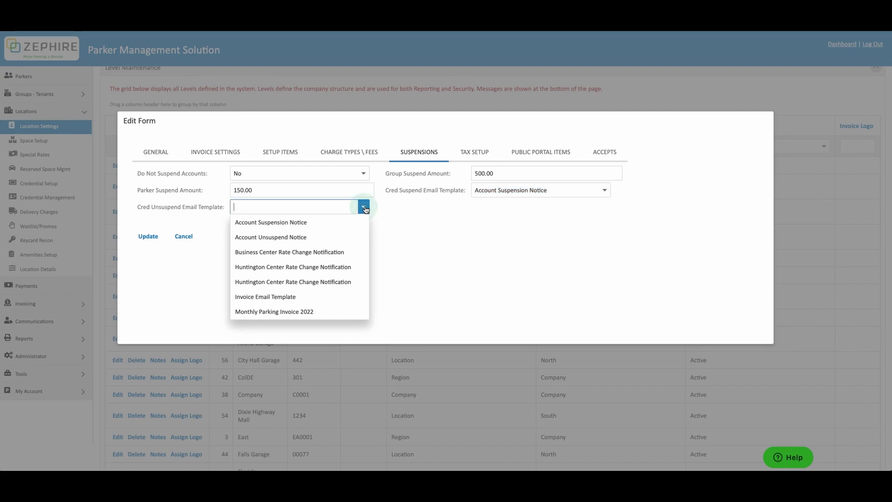
- Use Account Unsuspend Notice for unsuspend emails and set Parking Tax to Cleveland Parking Tax
left_click(361, 236)
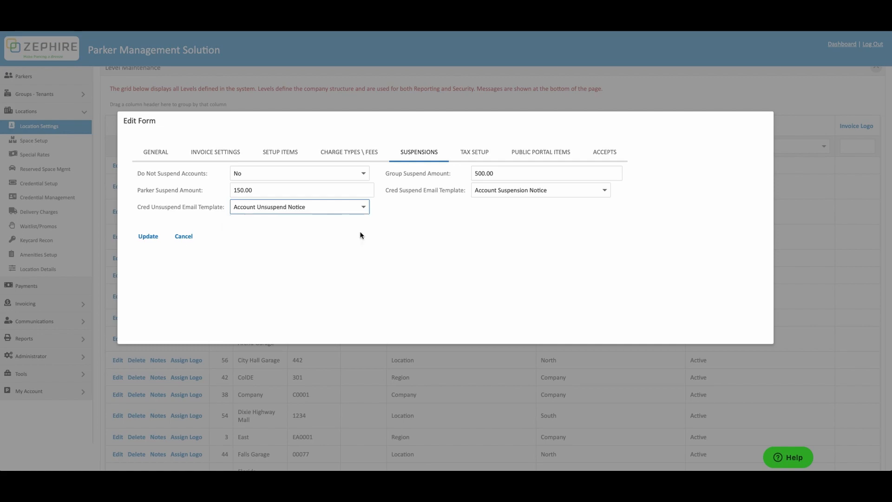
left_click(475, 154)
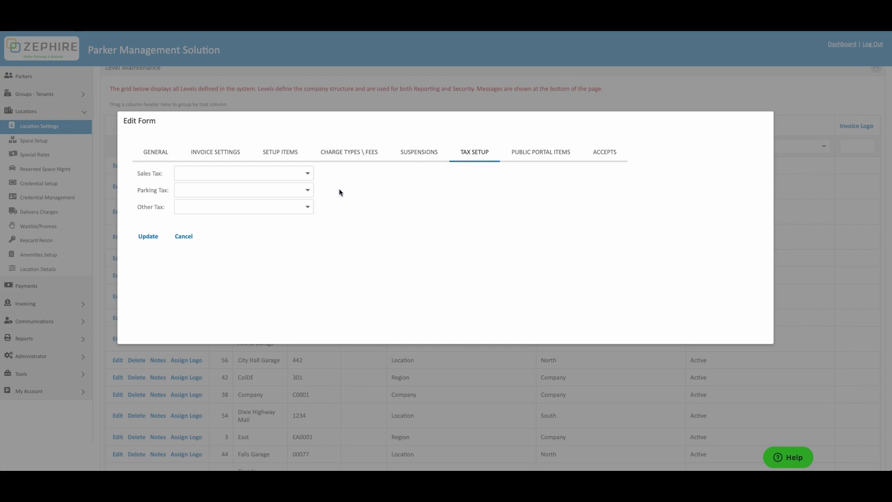
left_click(308, 191)
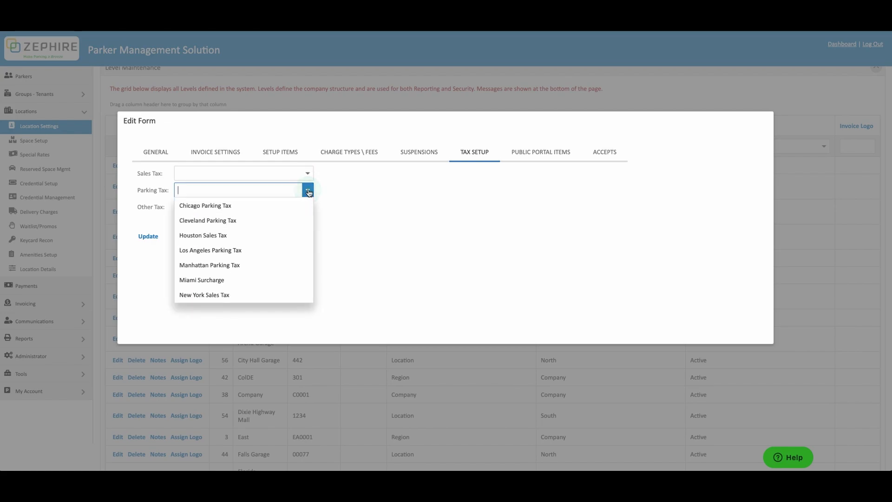
left_click(302, 220)
left_click(356, 217)
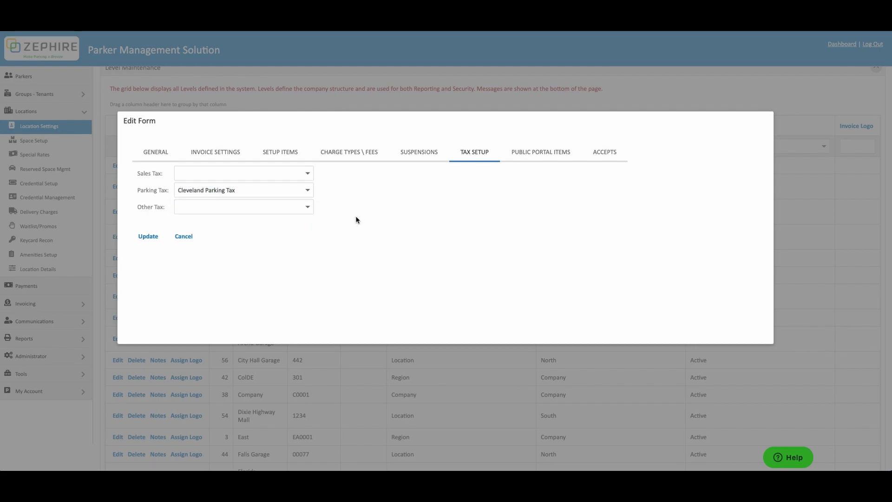
- Enter portal Latitude 78.43256, Longitude 31.95876 and Advance Enroll Days 0
left_click(537, 156)
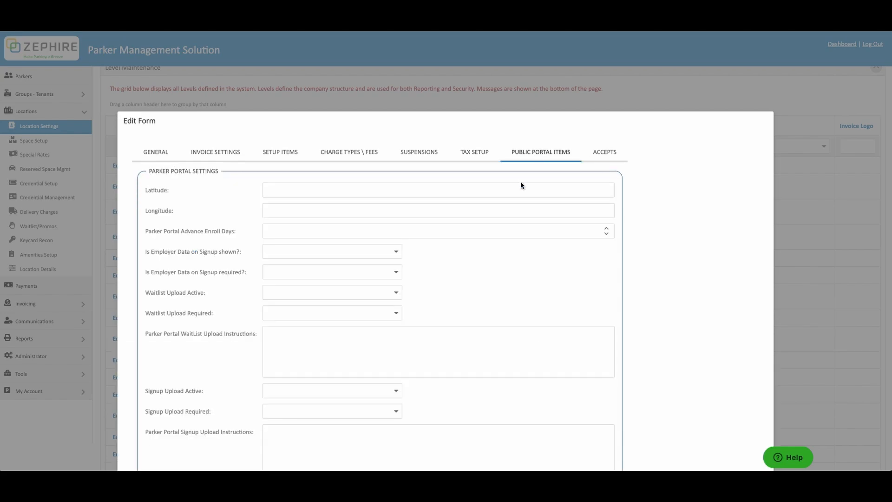
scroll(521, 185, "down", 1)
left_click(507, 162)
type("78.43256")
left_click(478, 182)
type("31")
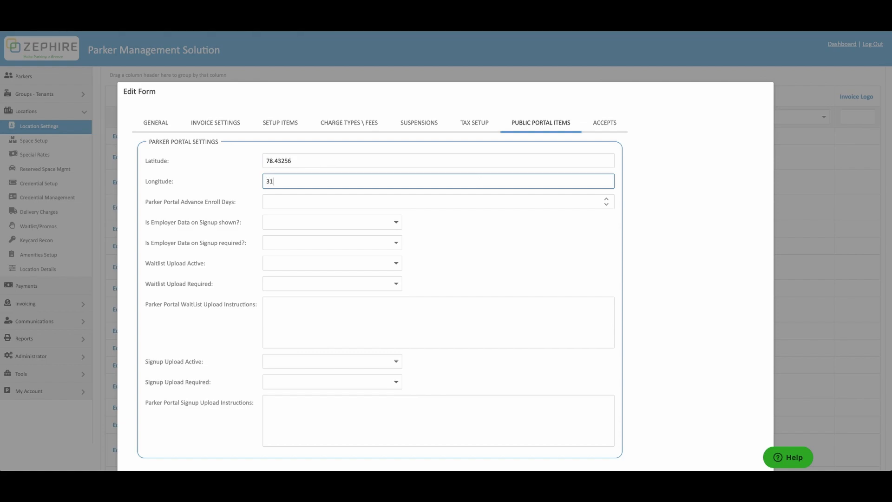
type(".95876")
left_click(470, 202)
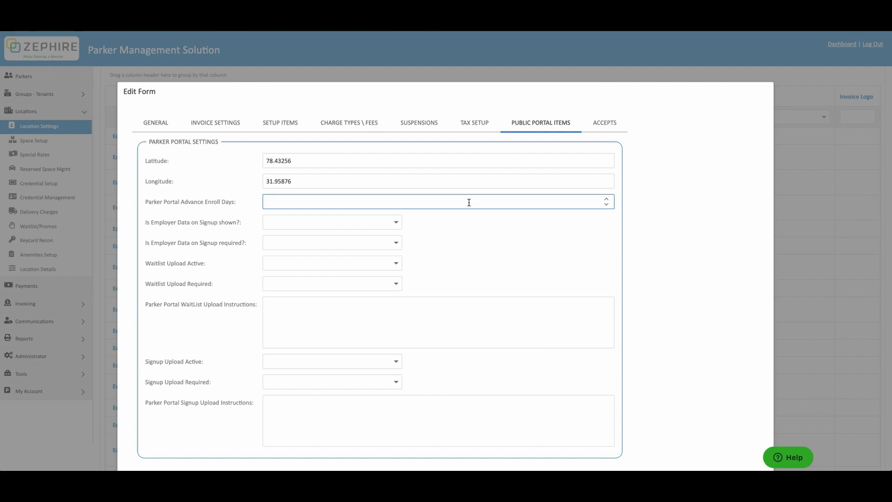
type("0")
- Show Employer Data on Signup (Yes) but leave it not required (No)
left_click(396, 223)
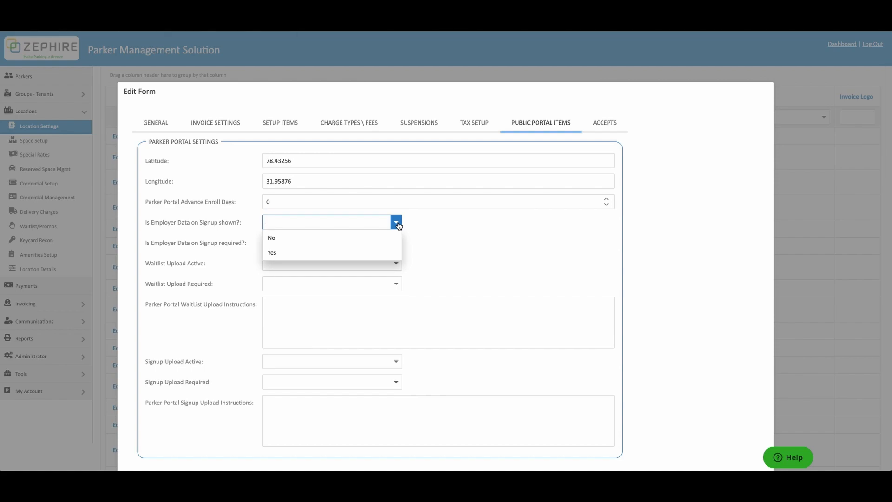
left_click(390, 252)
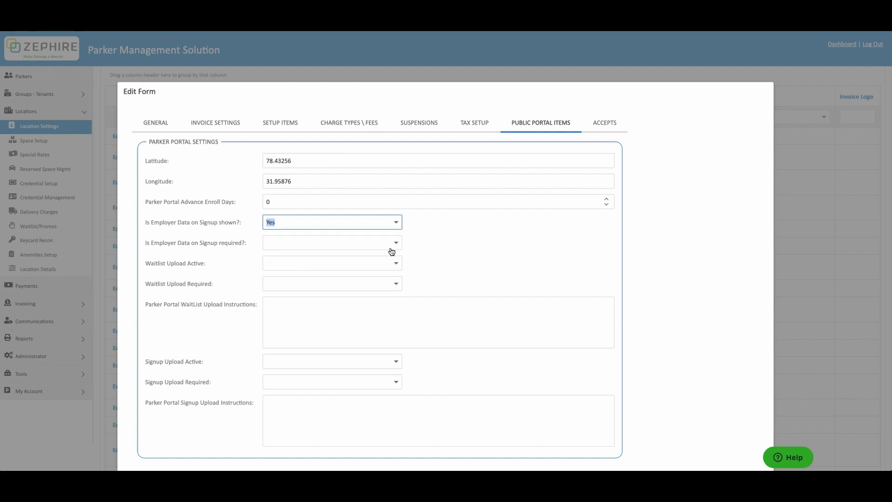
left_click(399, 247)
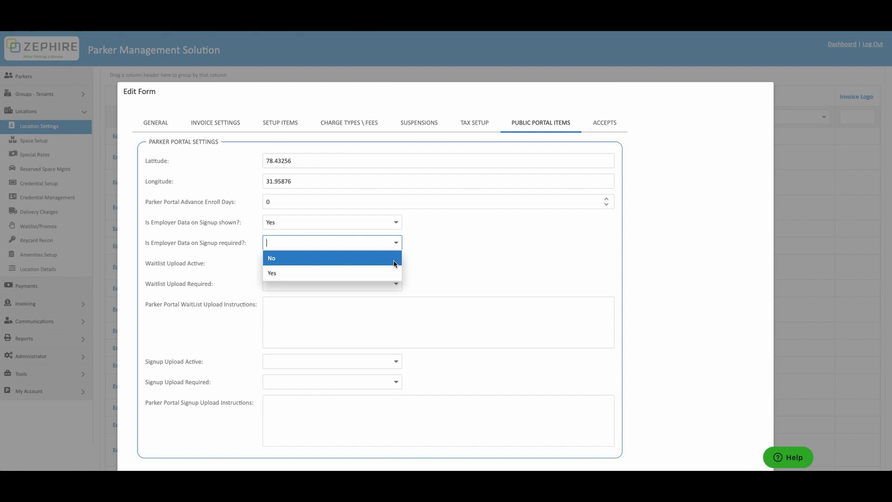
left_click(394, 264)
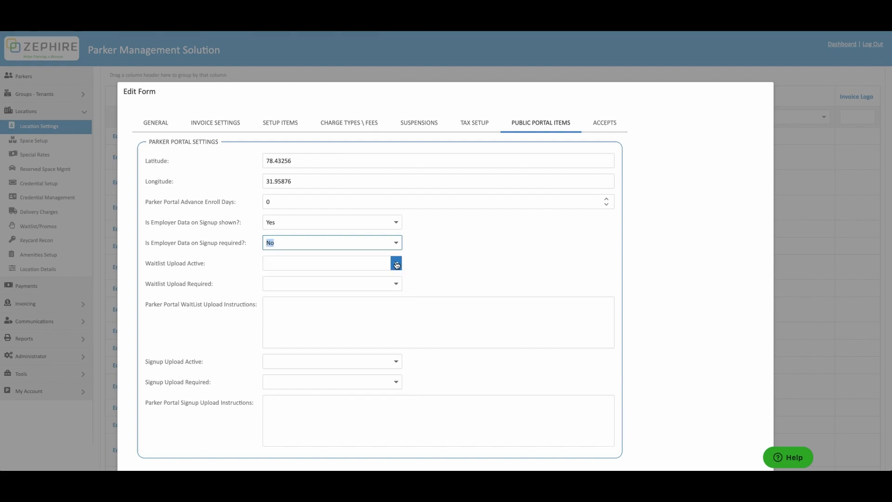
left_click(397, 264)
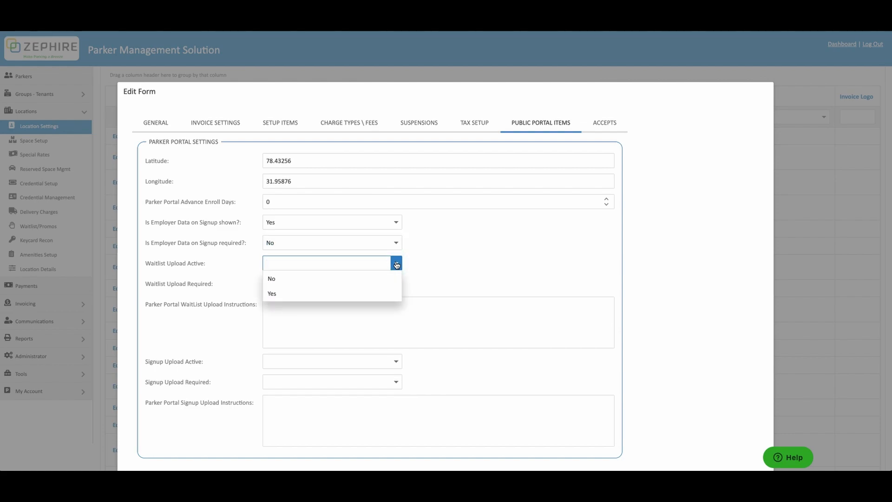
- Set Waitlist Upload Active and Waitlist Upload Required both to Yes
scroll(418, 261, "down", 1)
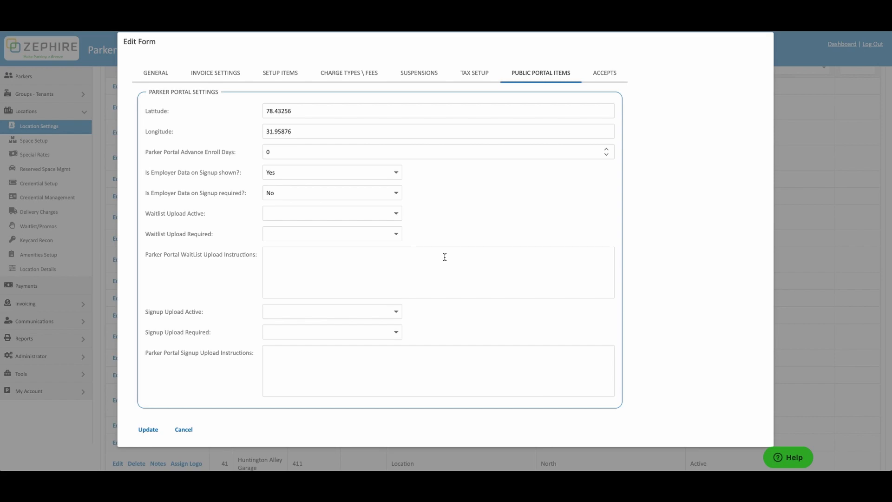
left_click(396, 214)
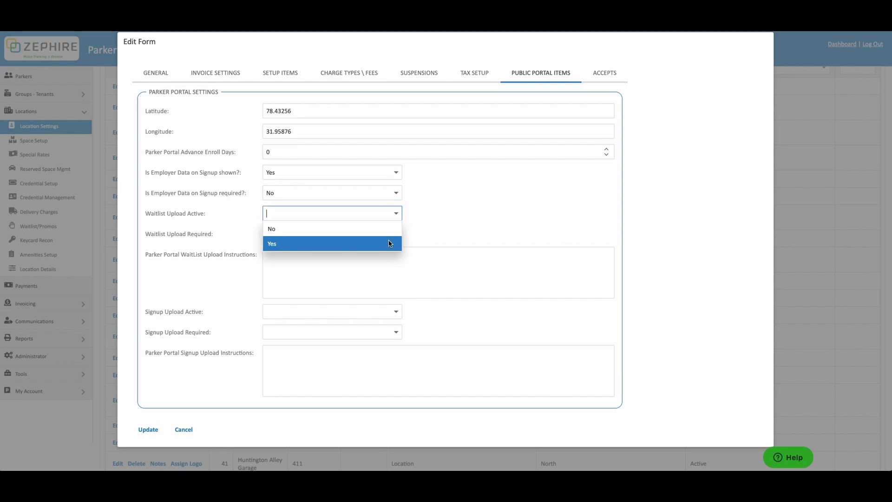
left_click(390, 243)
left_click(400, 238)
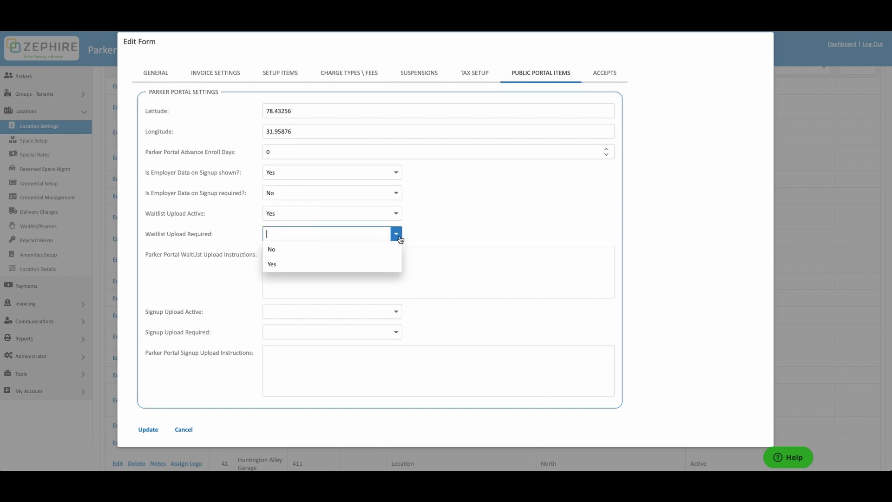
left_click(394, 262)
- Enter upload instructions: 'Please upload a photo of your driver's license as proof of residency.'
left_click(378, 265)
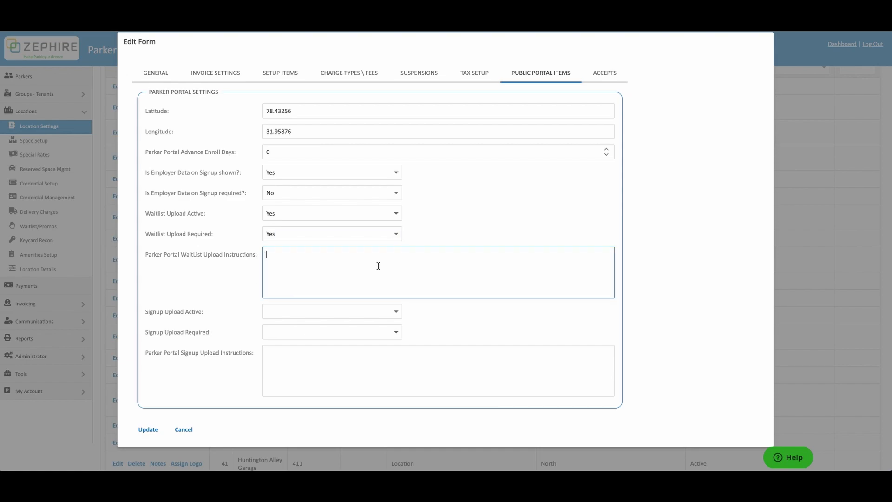
type("Please upload a photo of your driver's license as proof o")
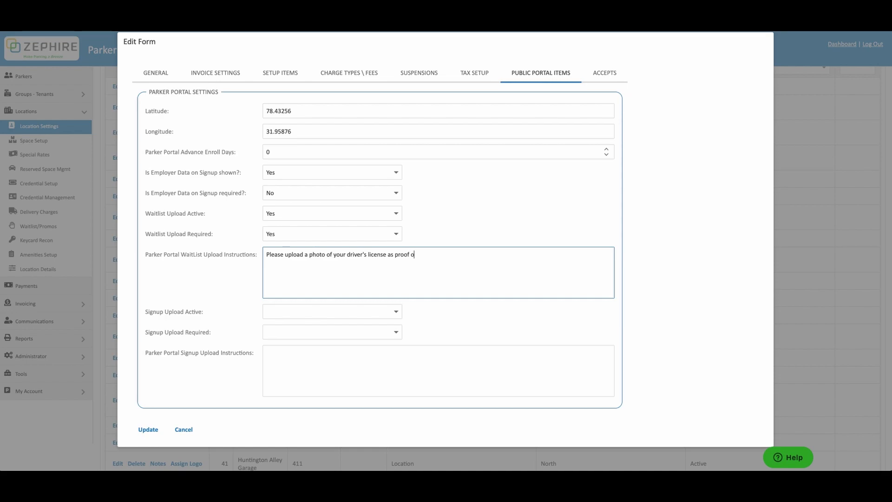
type("f residency.")
scroll(562, 164, "down", 2)
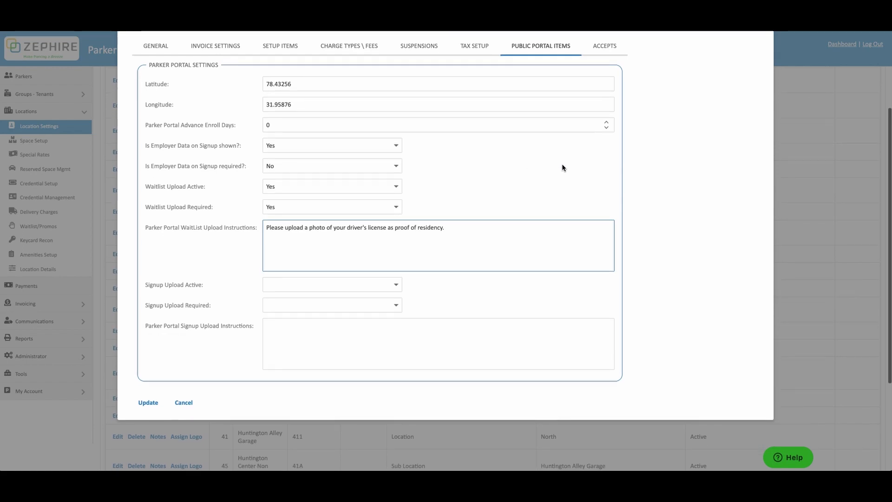
scroll(562, 164, "up", 1)
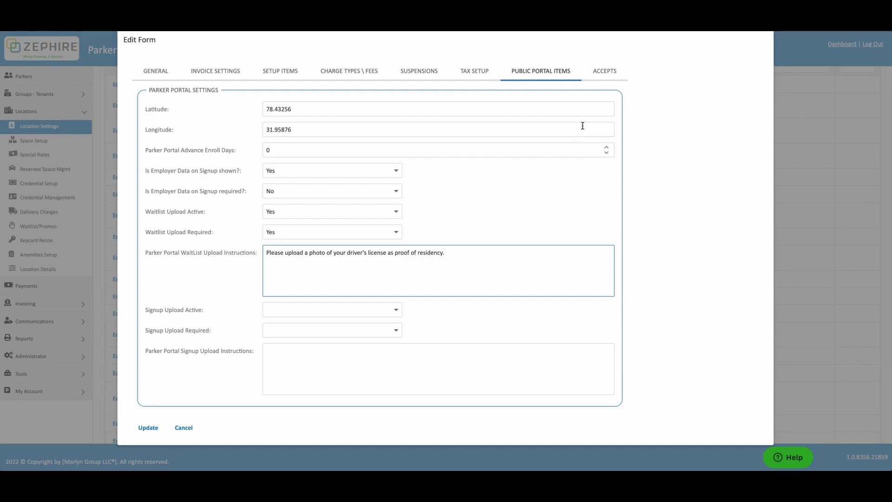
- Set Accepts Parkers, Accepts Merchant and Accepts Contracts to Yes
left_click(608, 73)
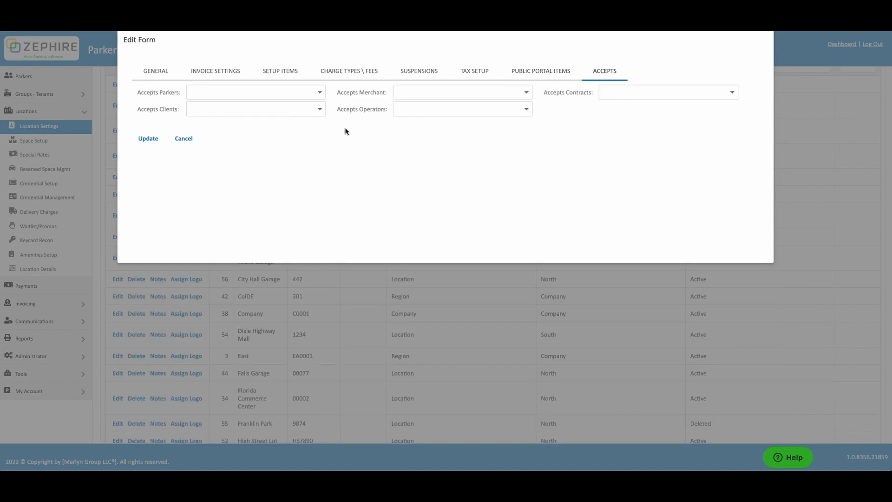
left_click(322, 94)
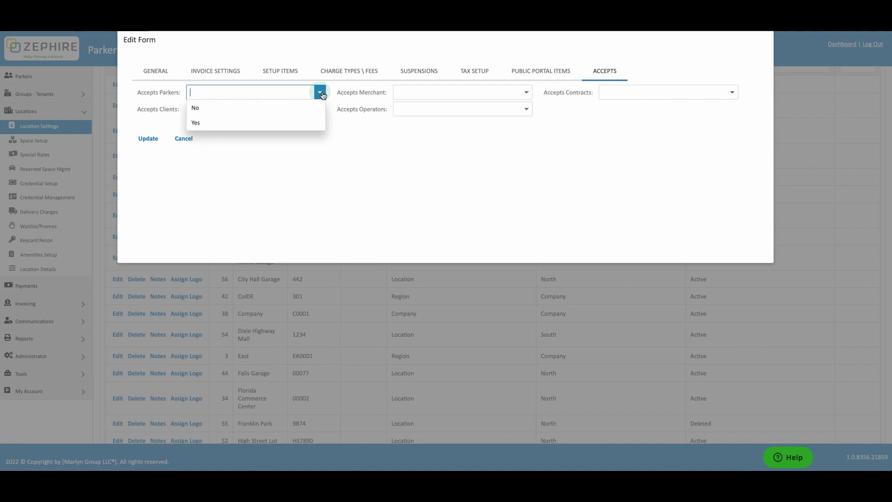
left_click(320, 122)
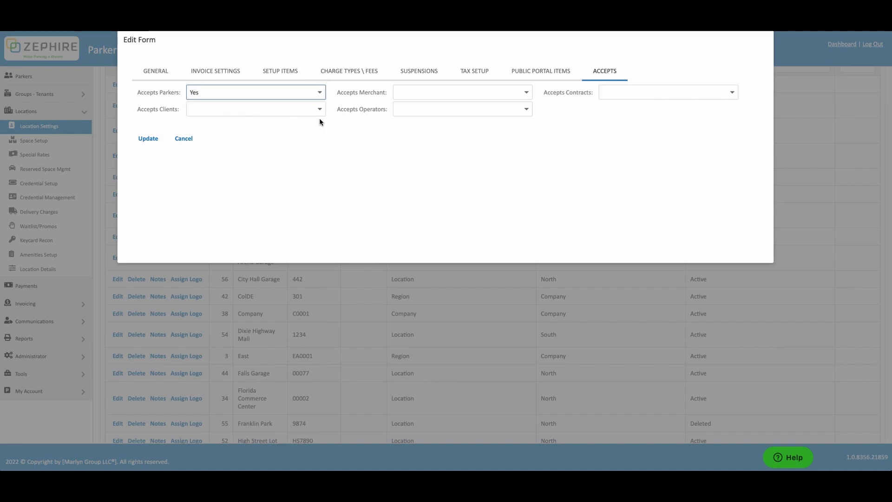
left_click(527, 93)
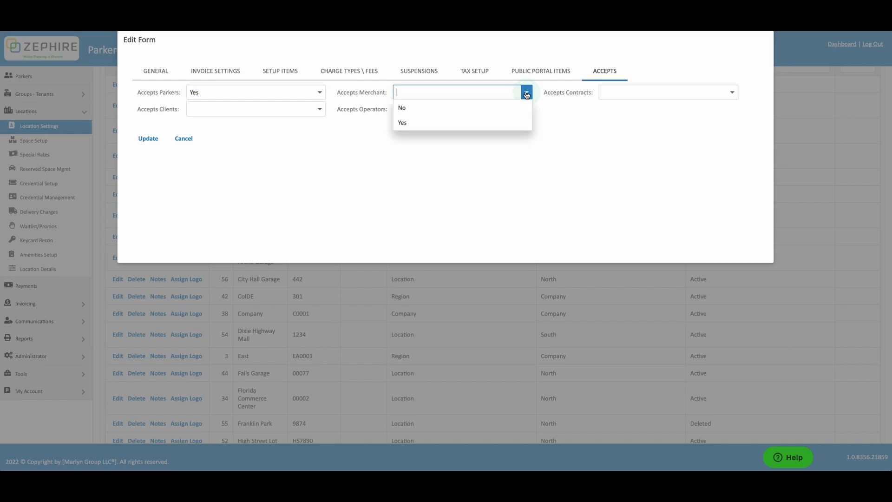
left_click(520, 123)
left_click(732, 93)
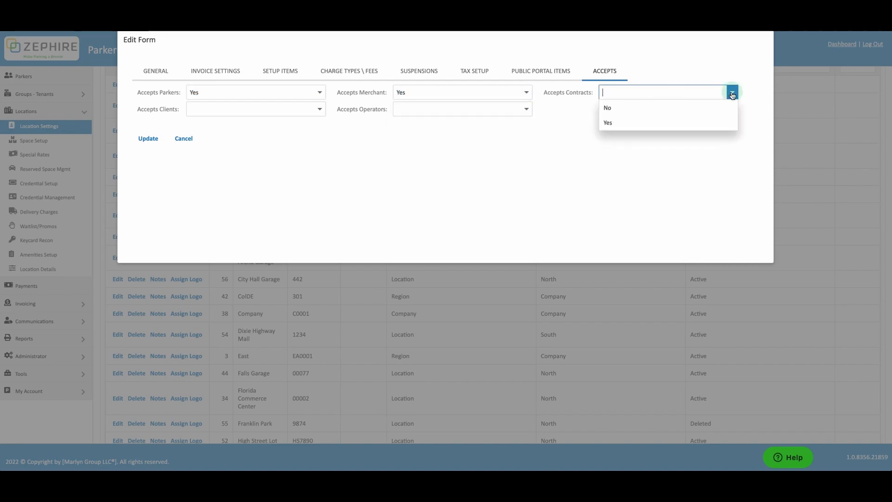
left_click(734, 121)
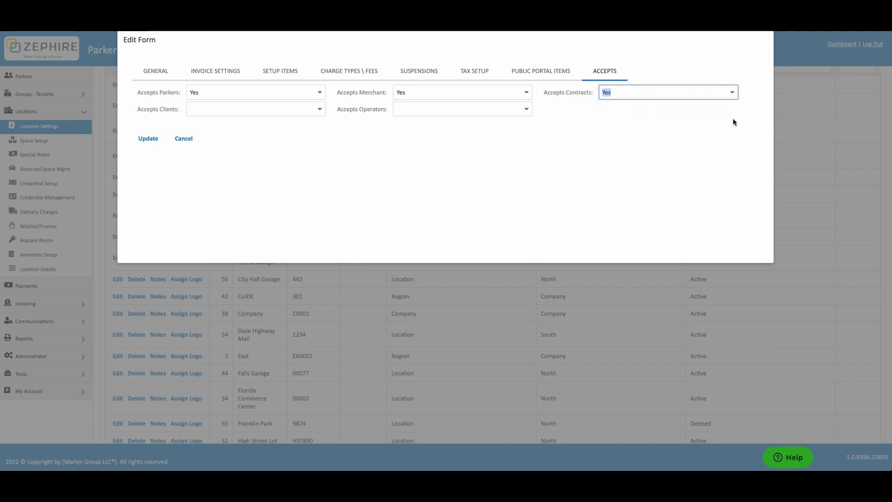
- Set Accepts Clients and Accepts Operators to Yes, then save the location with Update
left_click(319, 110)
left_click(315, 139)
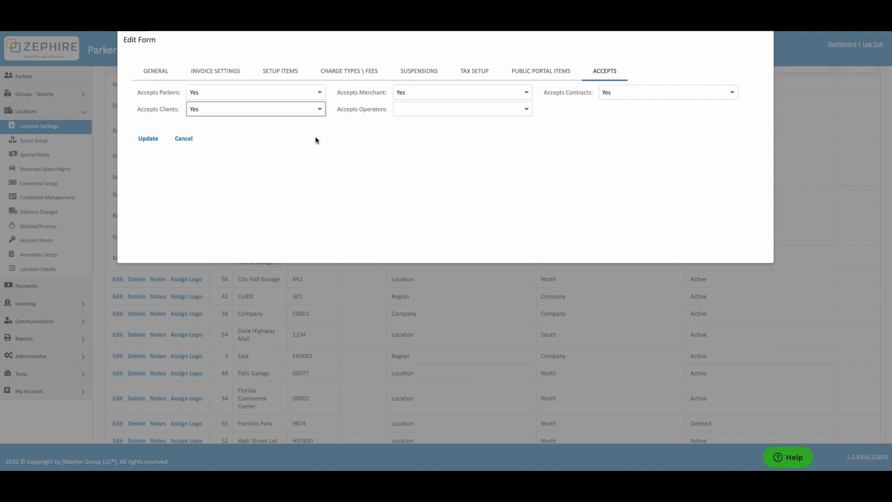
left_click(524, 111)
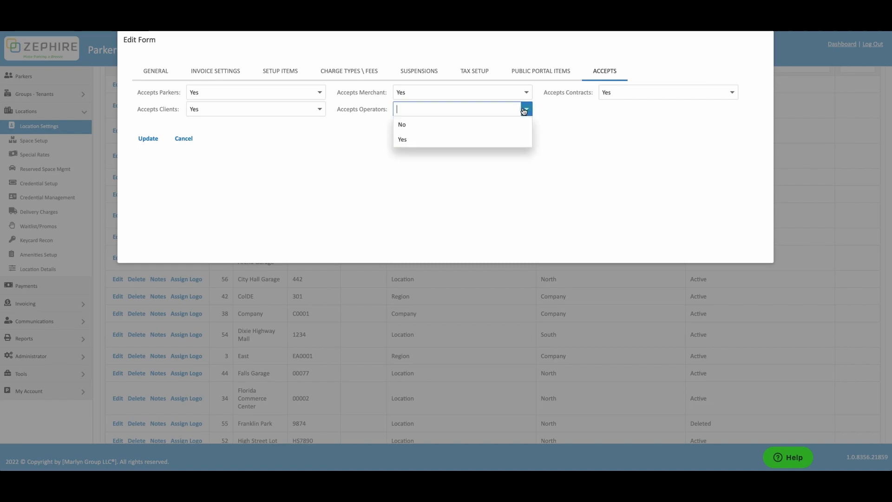
left_click(516, 138)
left_click(518, 135)
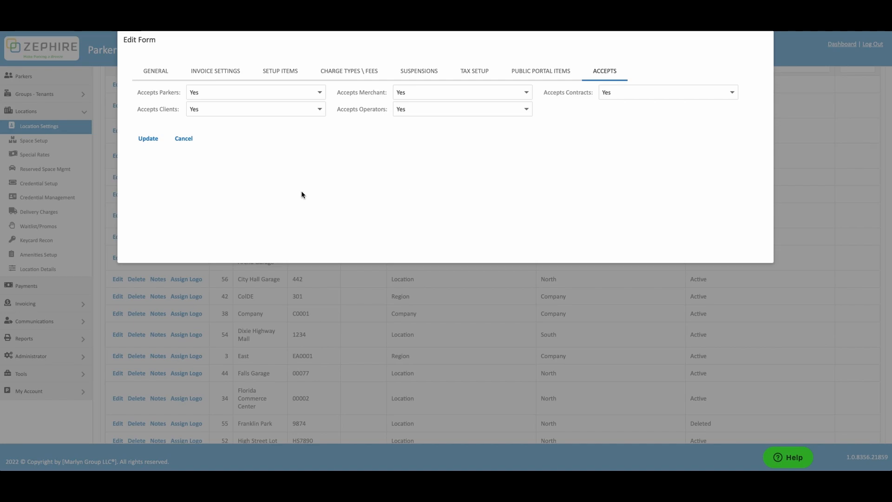
left_click(149, 139)
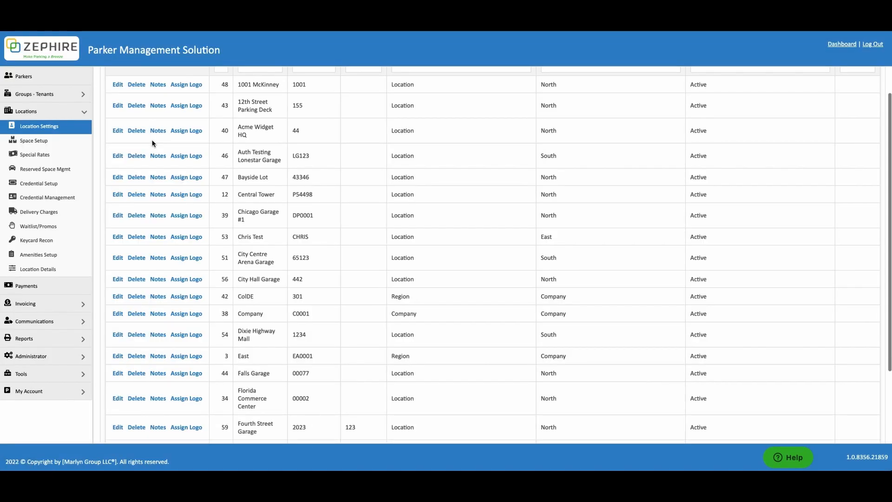
- Filter levels by 'fourth' and open the Notes for the Fourth Street Garage row
scroll(253, 180, "up", 2)
scroll(253, 183, "up", 1)
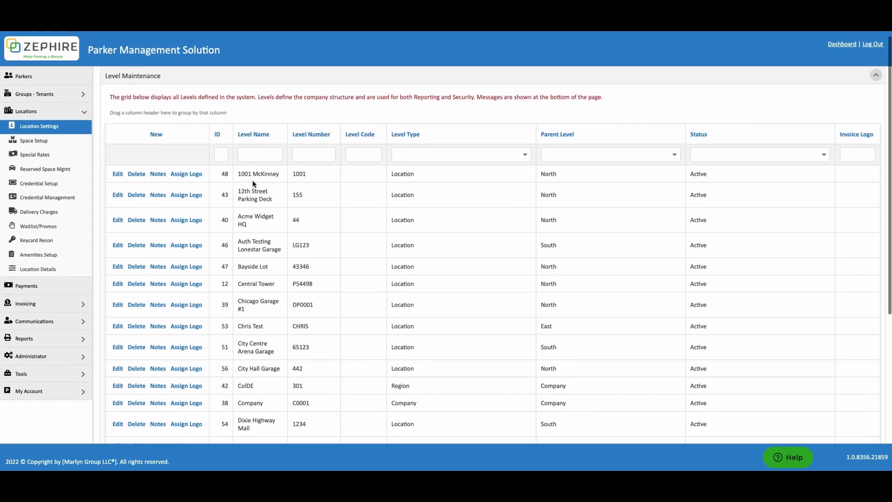
left_click(259, 154)
type("fourth")
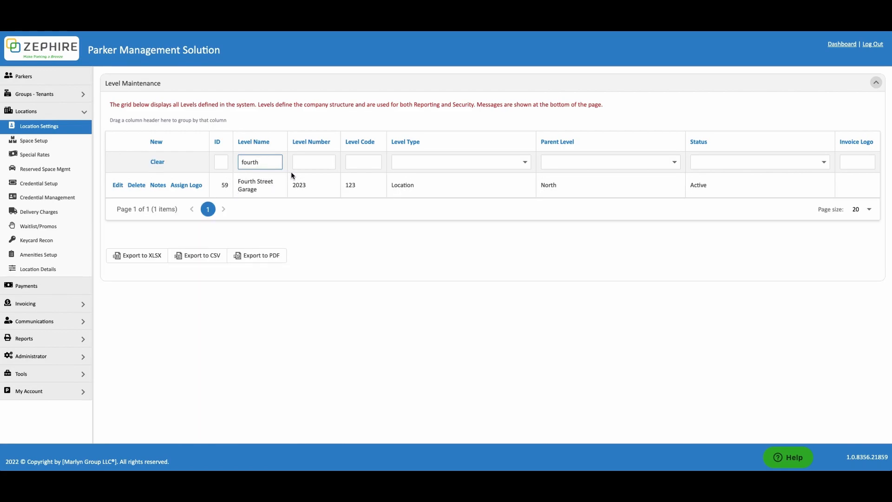
left_click(160, 187)
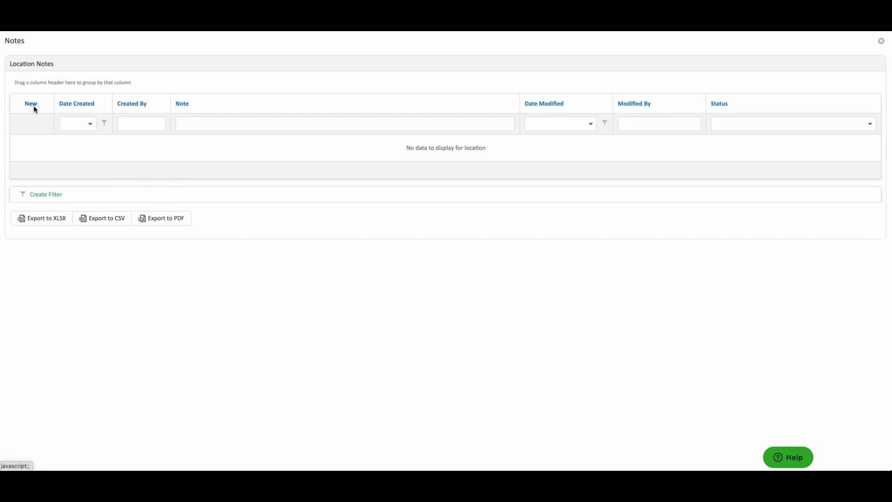
- Save an Active note 'This location will undergo construction January 1-21, 2023' and close Notes
left_click(33, 105)
left_click(85, 168)
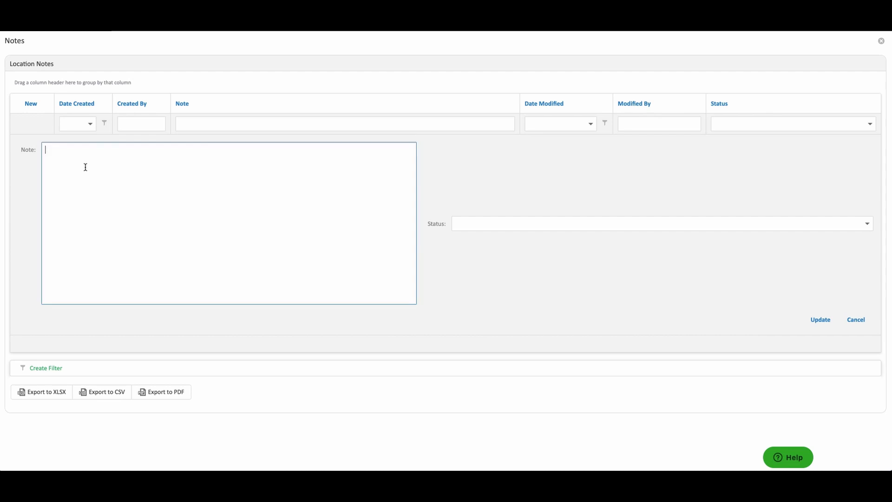
type("T")
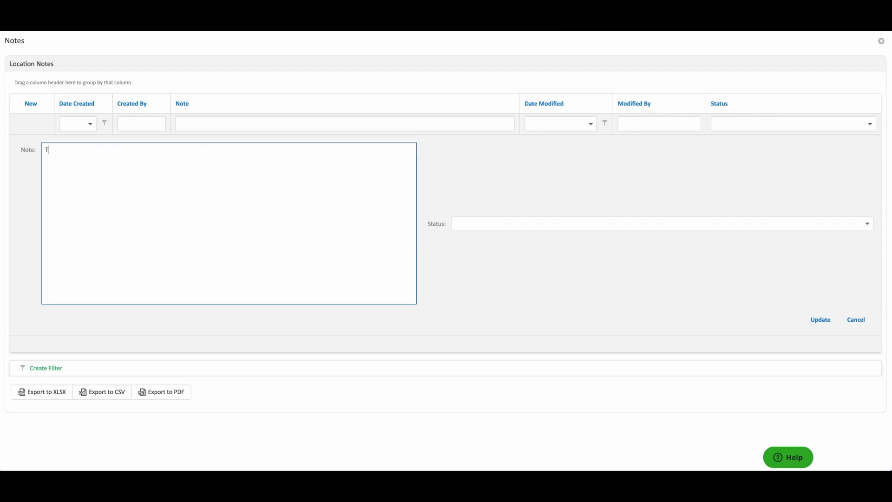
type("his location will undergo construction January 1-21, 2023.")
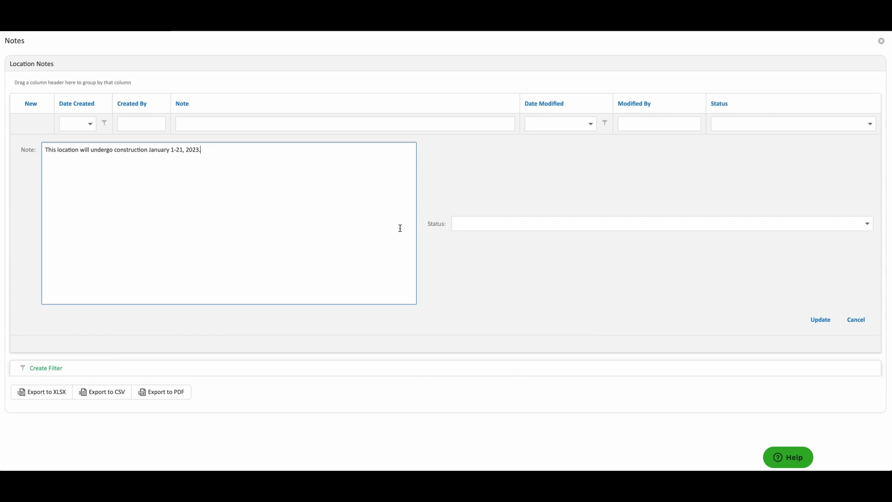
left_click(462, 226)
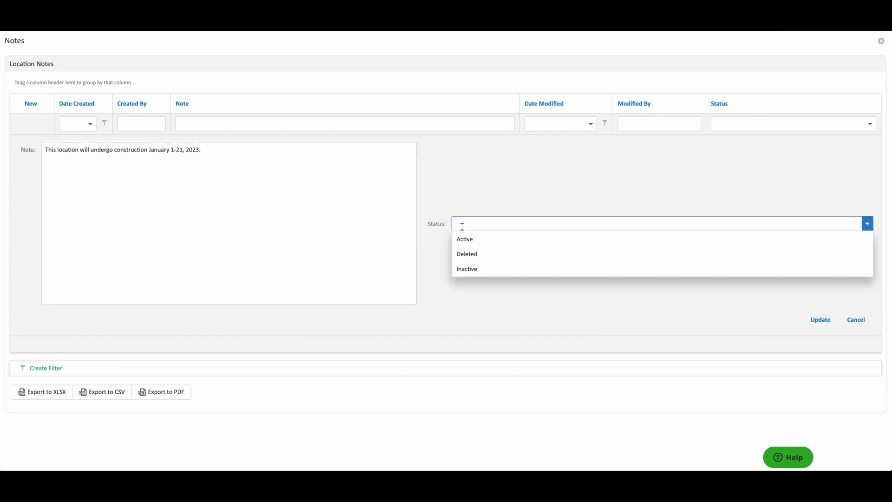
left_click(474, 240)
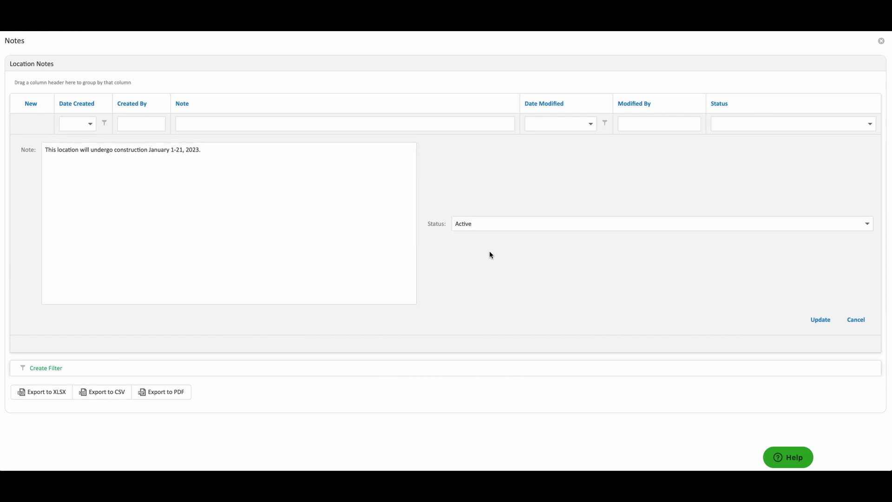
left_click(818, 321)
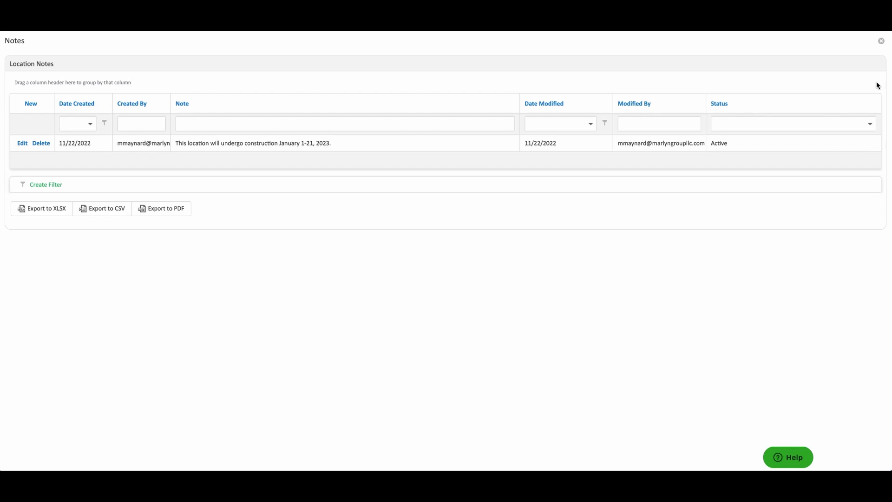
left_click(882, 42)
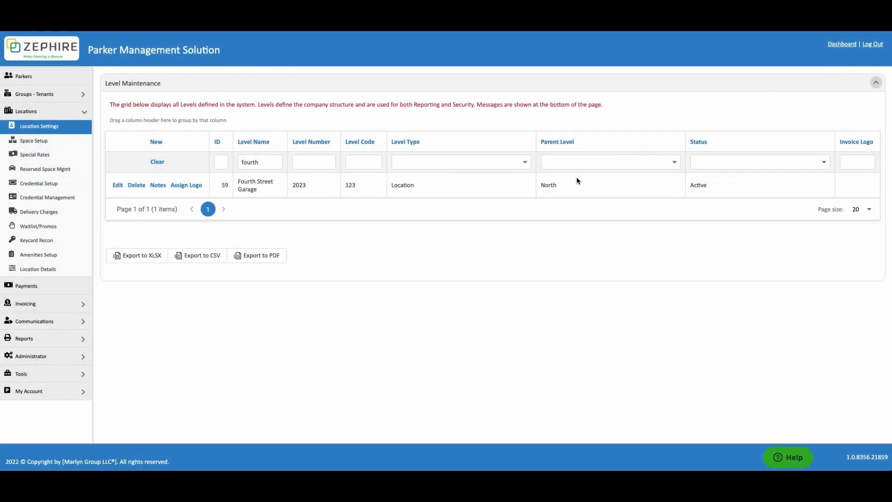
- Remove the invoice logo from Fourth Street Garage in the Assign Logo window
left_click(194, 186)
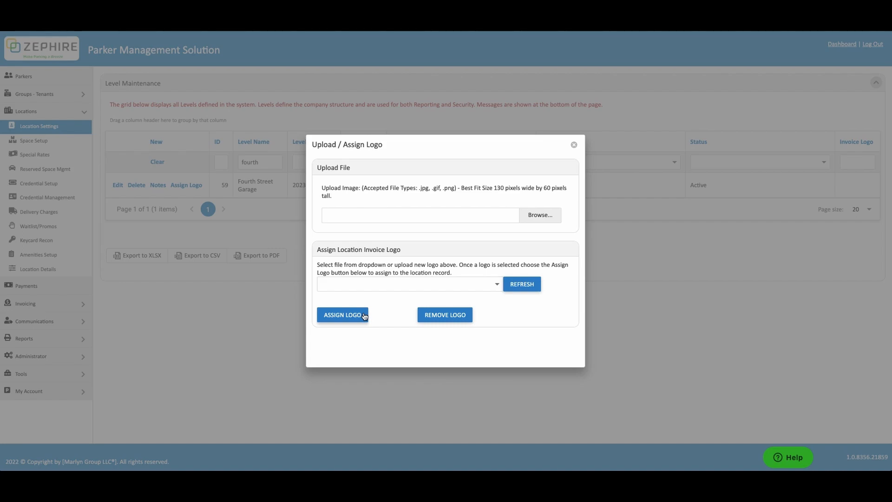
left_click(427, 317)
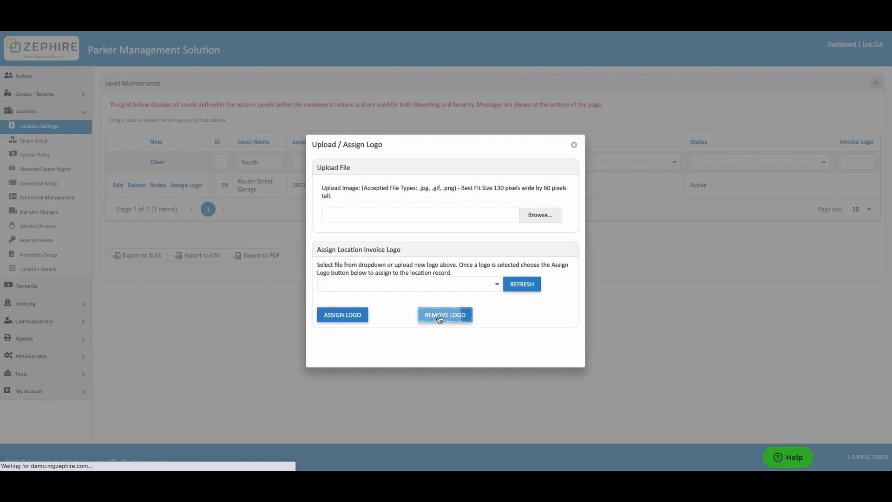